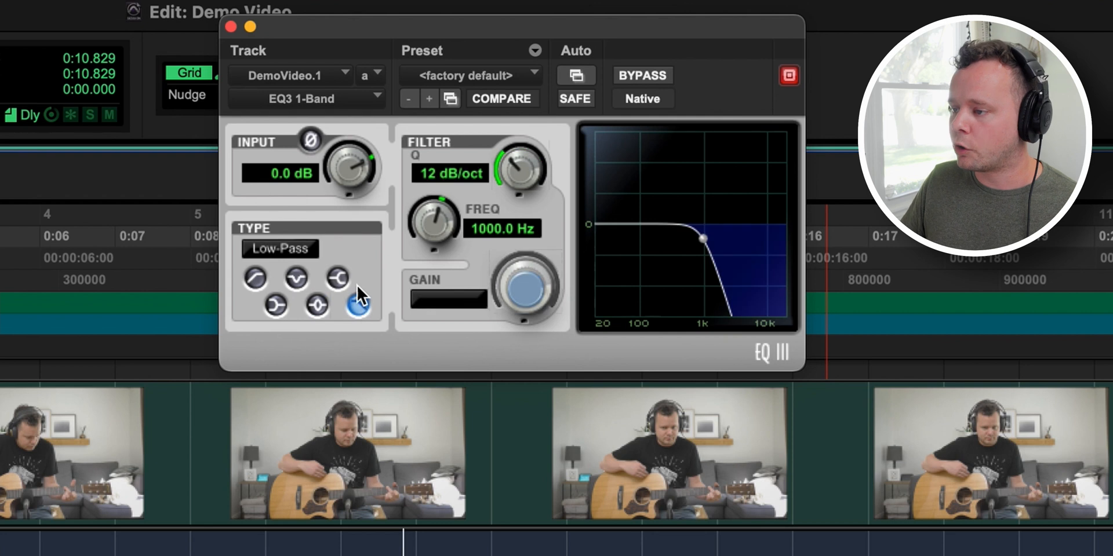
Sweep the EQ3 1-Band low-pass cutoff up to 20 kHz and back down to 590 Hz, playing from about 0:06.3.
{"action": "left_click_drag", "start_coordinate": [707, 241], "coordinate": [790, 235]}
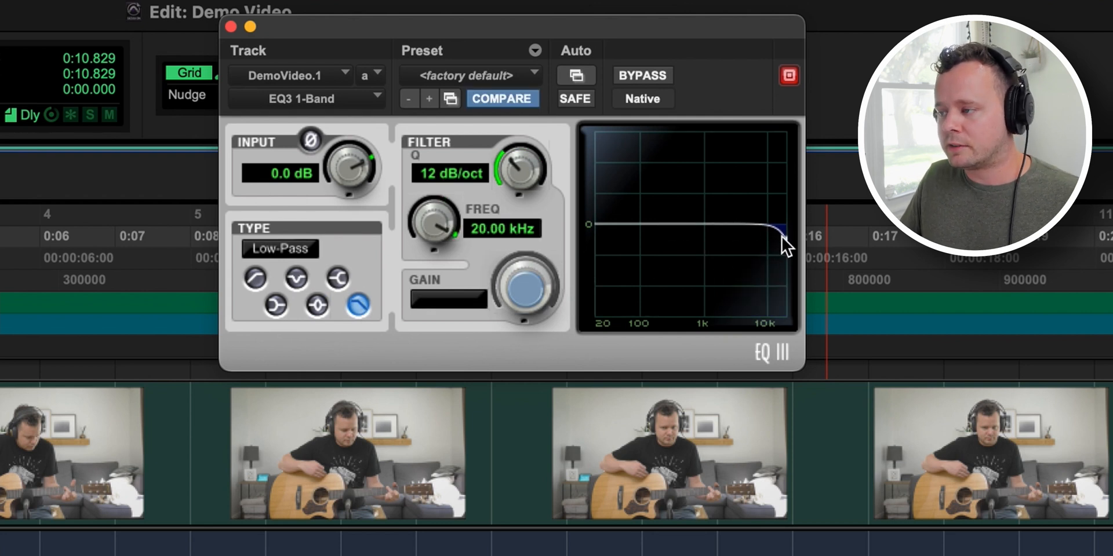
{"action": "left_click_drag", "start_coordinate": [784, 240], "coordinate": [716, 242]}
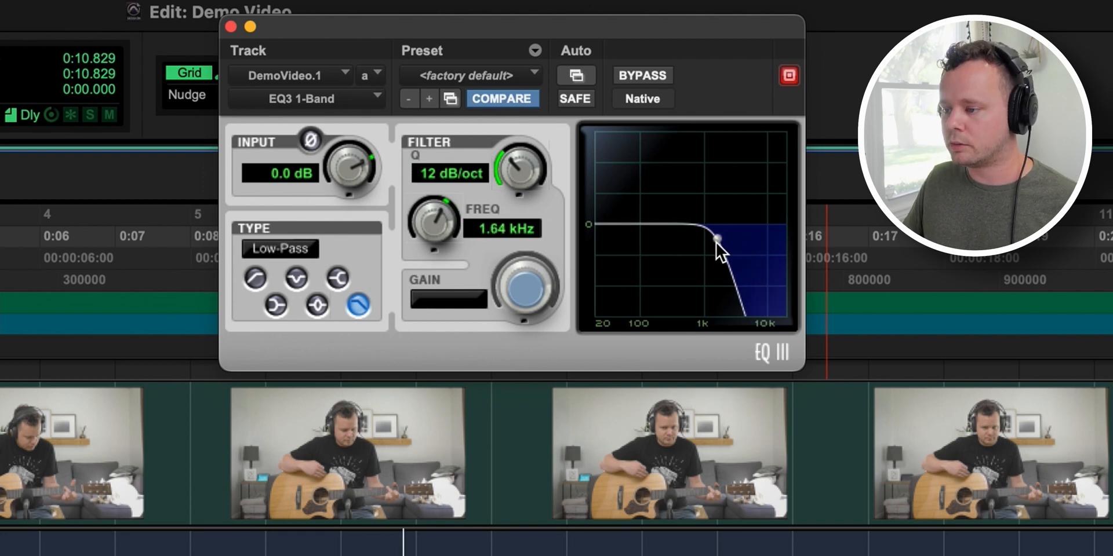
{"action": "left_click", "coordinate": [61, 554]}
{"action": "key", "text": "space"}
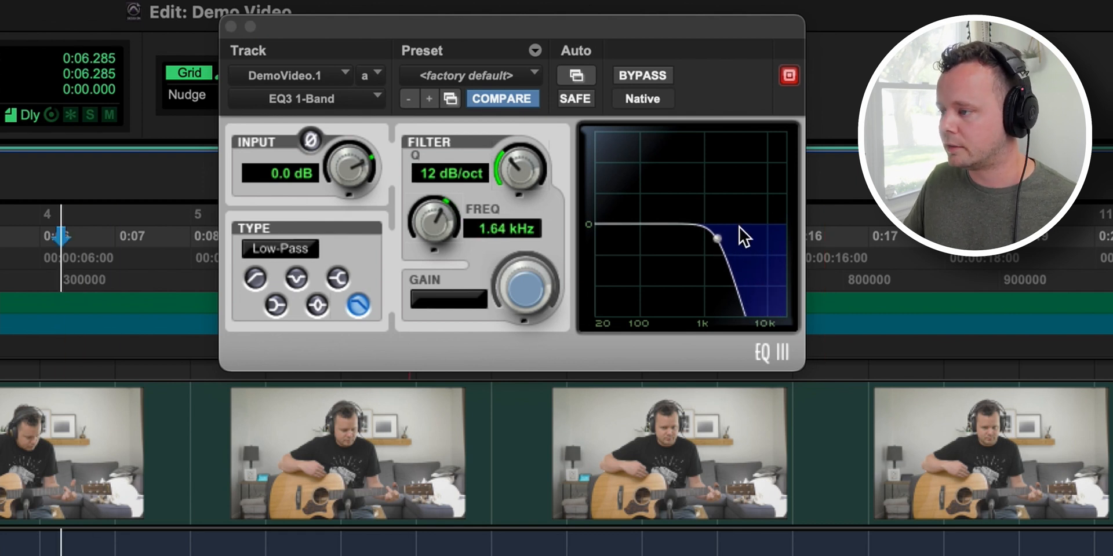
{"action": "left_click_drag", "start_coordinate": [719, 240], "coordinate": [690, 237]}
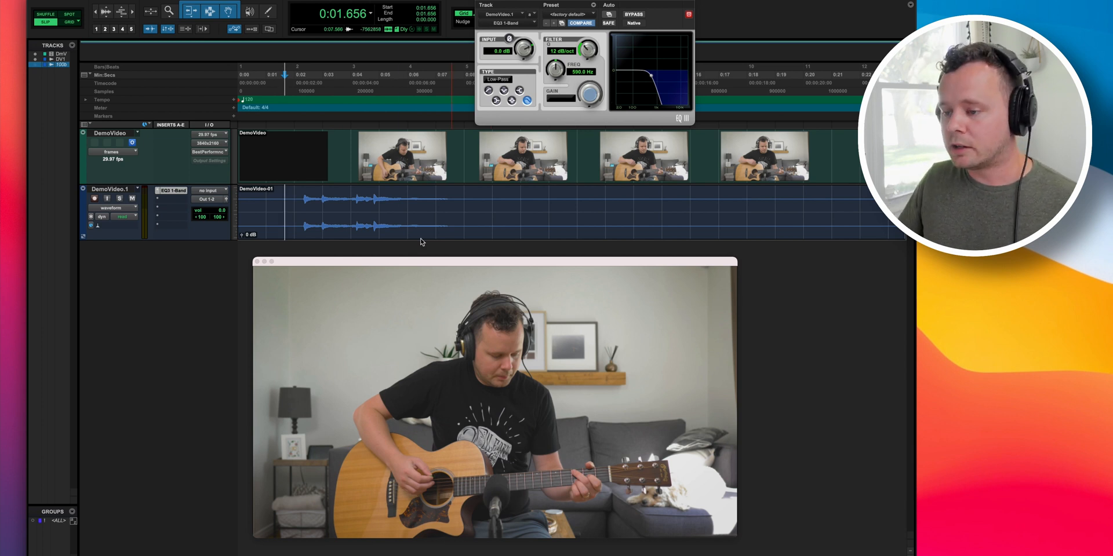
Play the DemoVideo.1 guitar audio from about 0:02.25 to hear it through the low-pass filter.
{"action": "left_click", "coordinate": [302, 204]}
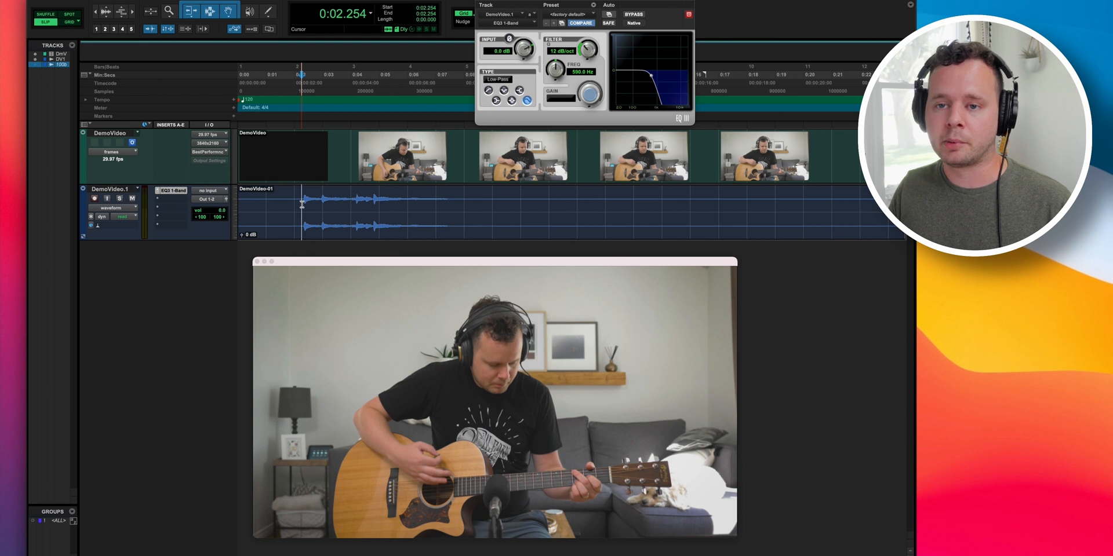
{"action": "key", "text": "space"}
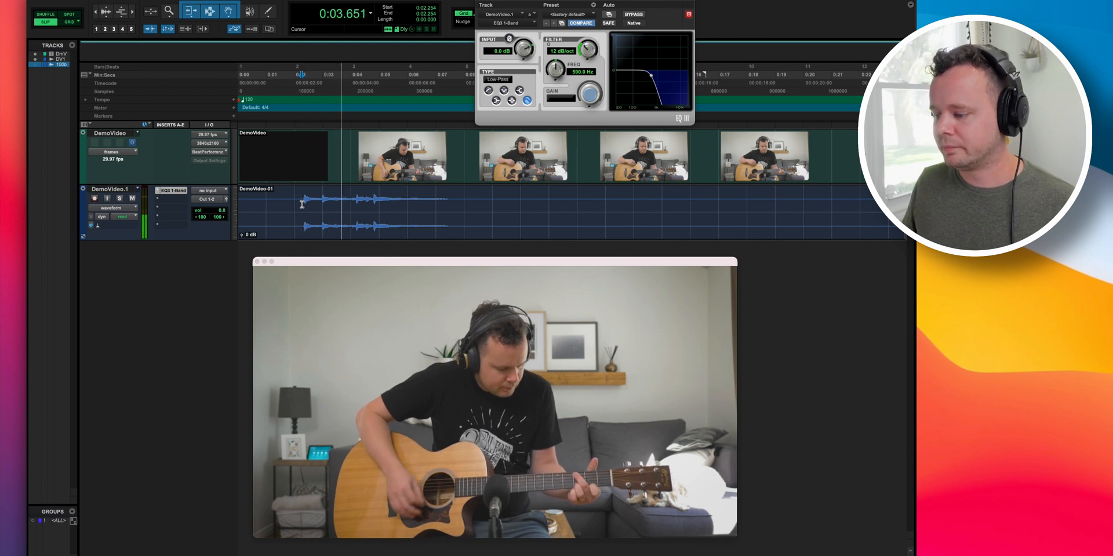
{"action": "key", "text": "space"}
{"action": "left_click", "coordinate": [387, 196]}
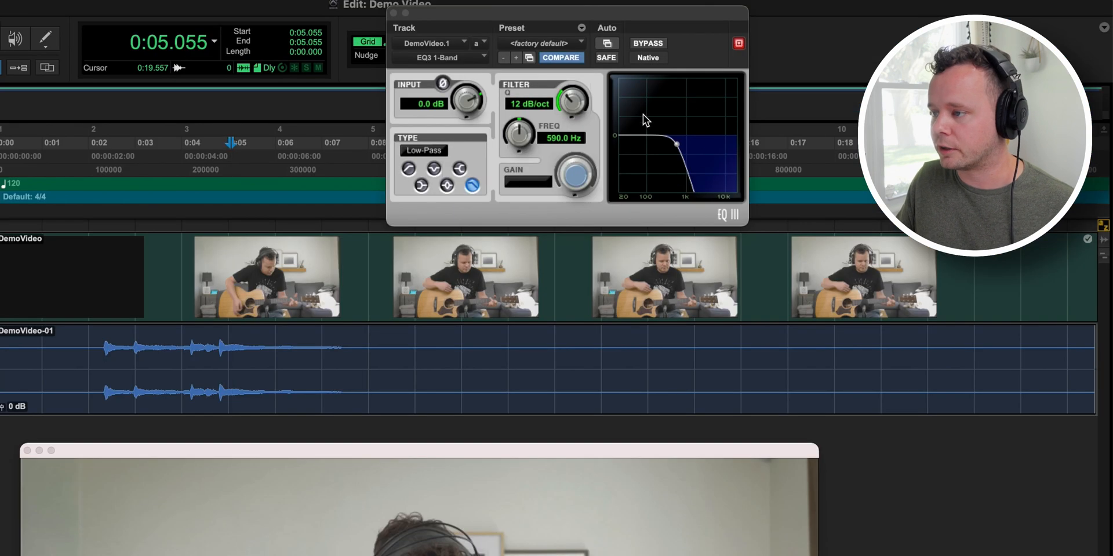
Enable automation of the EQ3 1-Band Frequency parameter and display its automation lane on the DemoVideo.1 track.
{"action": "left_click", "coordinate": [606, 44]}
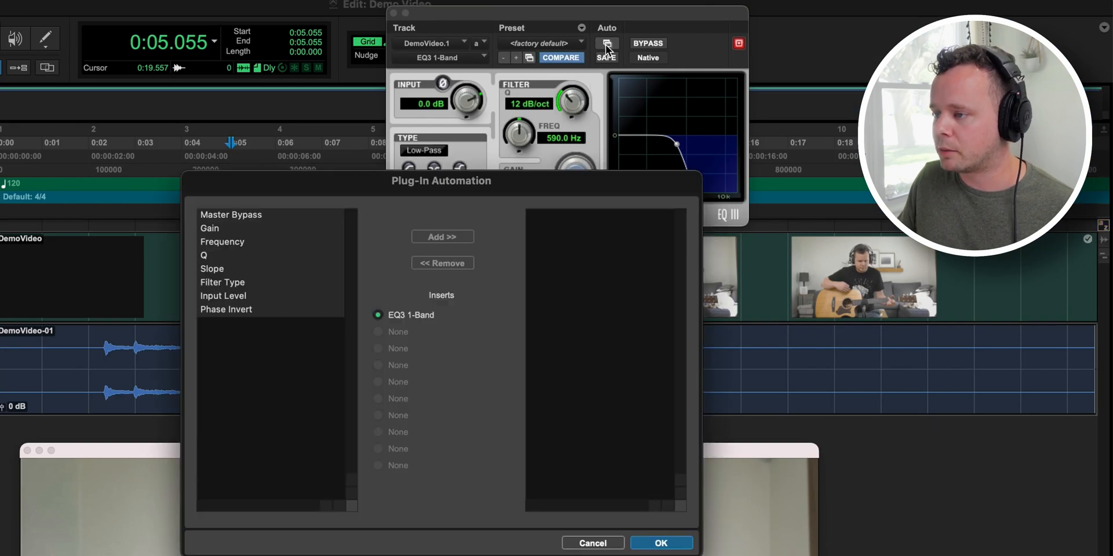
{"action": "left_click", "coordinate": [250, 241]}
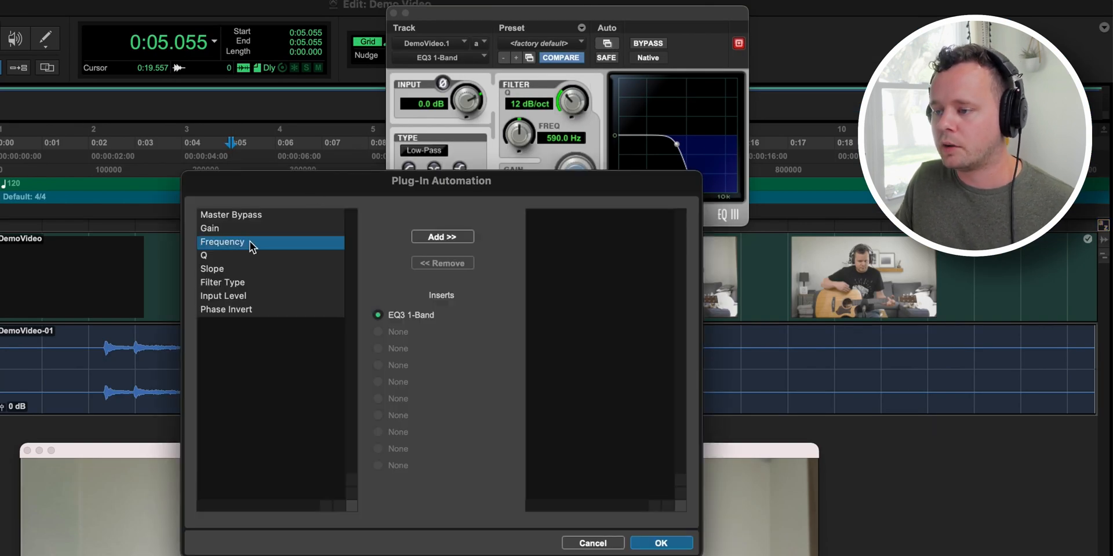
{"action": "left_click", "coordinate": [442, 237]}
{"action": "left_click", "coordinate": [682, 543]}
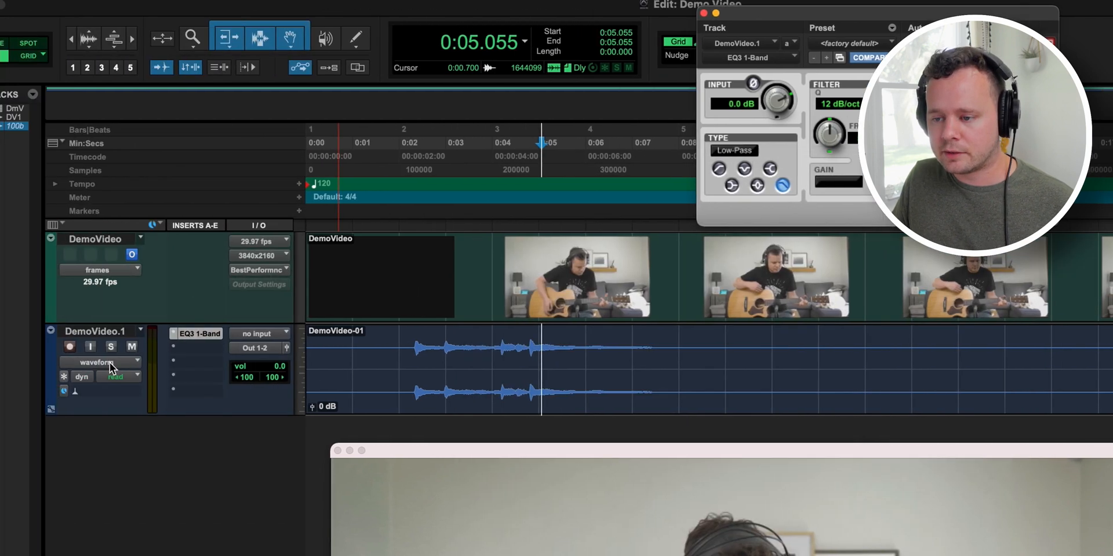
{"action": "left_click", "coordinate": [98, 362]}
{"action": "mouse_move", "coordinate": [175, 432]}
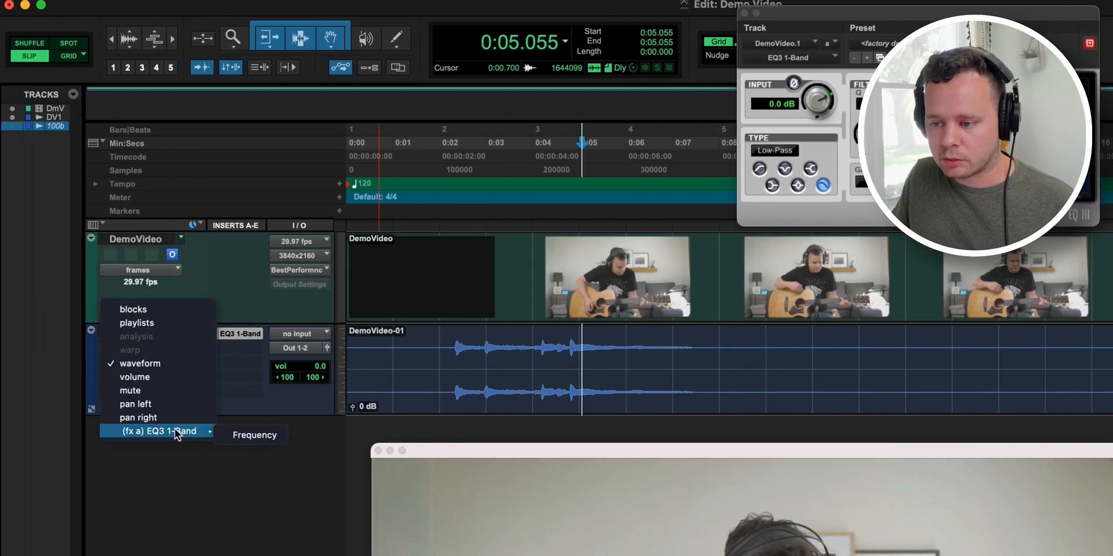
{"action": "left_click", "coordinate": [252, 438]}
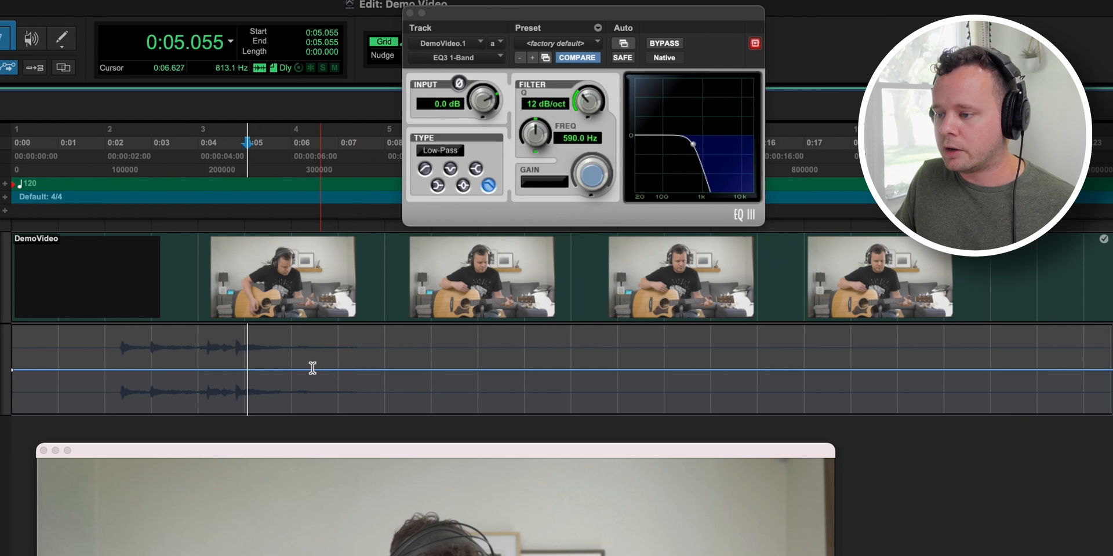
Shape the Frequency automation to hold 20 kHz until about 0:05.2, ramping down to 590 Hz by about 0:08.4.
{"action": "left_click_drag", "start_coordinate": [318, 368], "coordinate": [515, 371]}
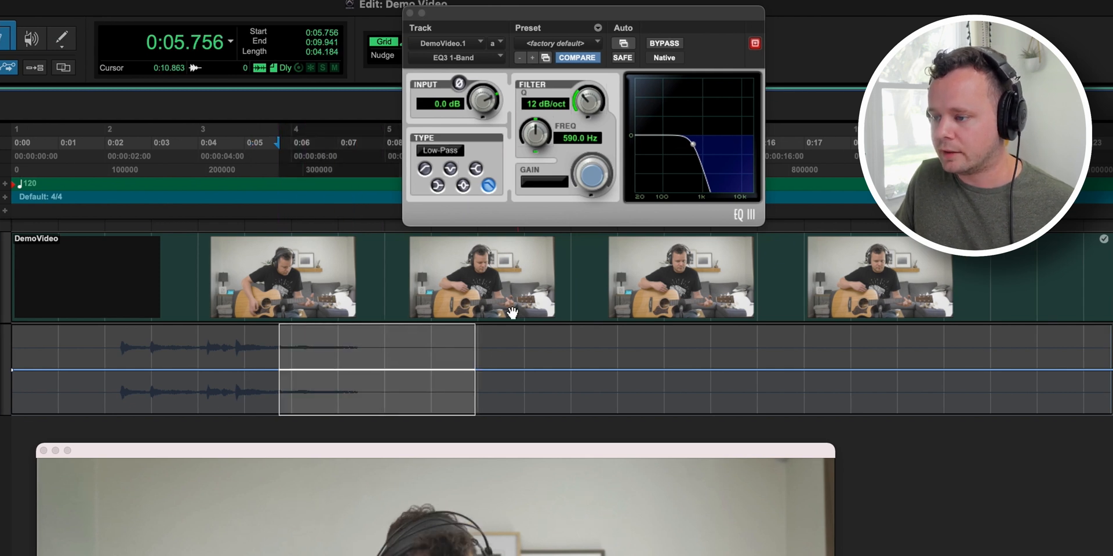
{"action": "left_click", "coordinate": [374, 370]}
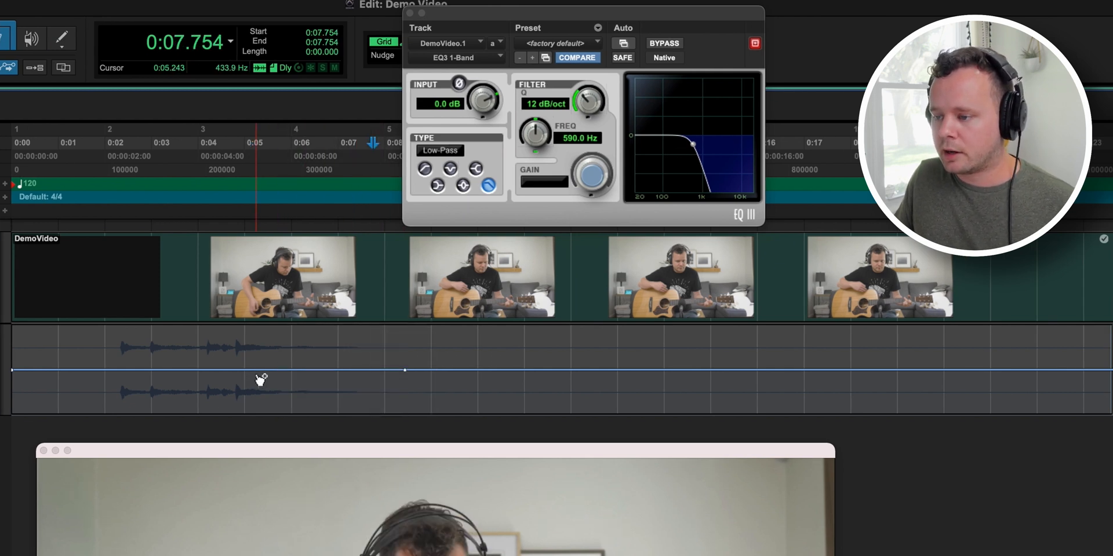
{"action": "left_click_drag", "start_coordinate": [249, 371], "coordinate": [255, 326]}
{"action": "left_click_drag", "start_coordinate": [13, 371], "coordinate": [1, 289]}
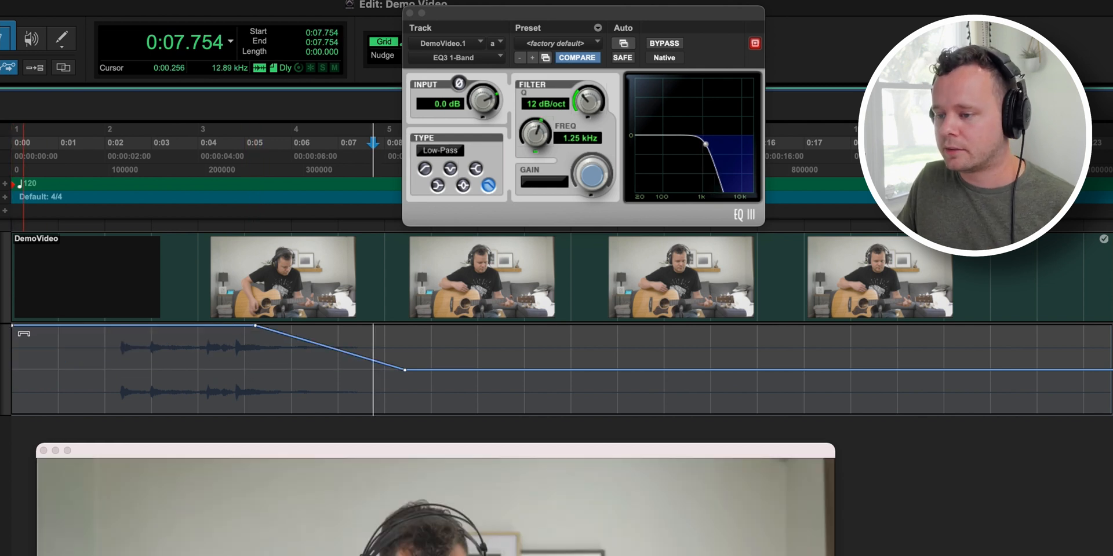
Play the track from about 0:00.87 through the frequency ramp to hear the automated filter.
{"action": "left_click", "coordinate": [52, 379]}
{"action": "key", "text": "space"}
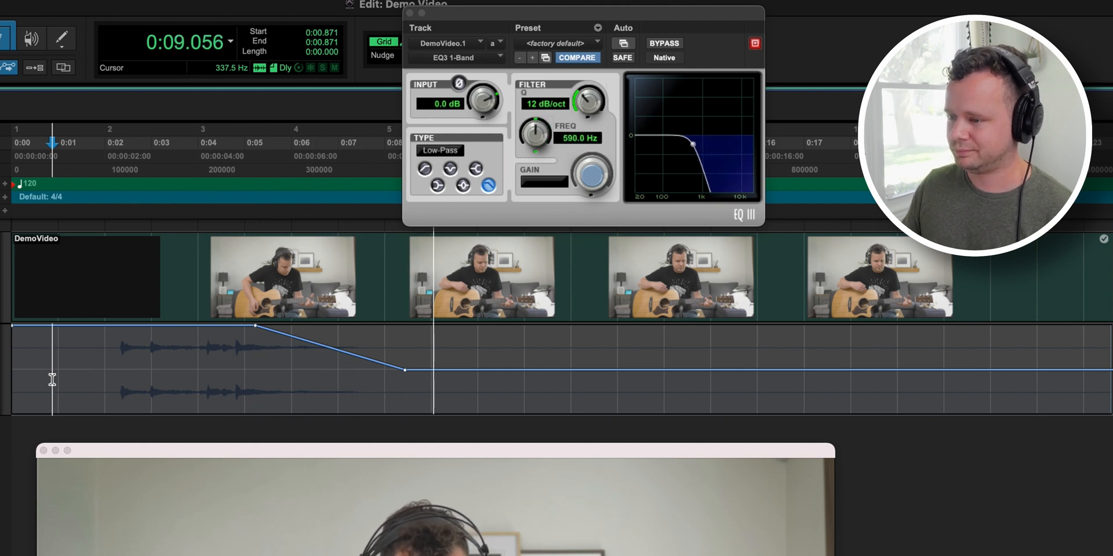
{"action": "key", "text": "space"}
Move the ramp's end breakpoint earlier to about 0:07.5 and play back from about 0:02.6.
{"action": "left_click_drag", "start_coordinate": [407, 373], "coordinate": [363, 370]}
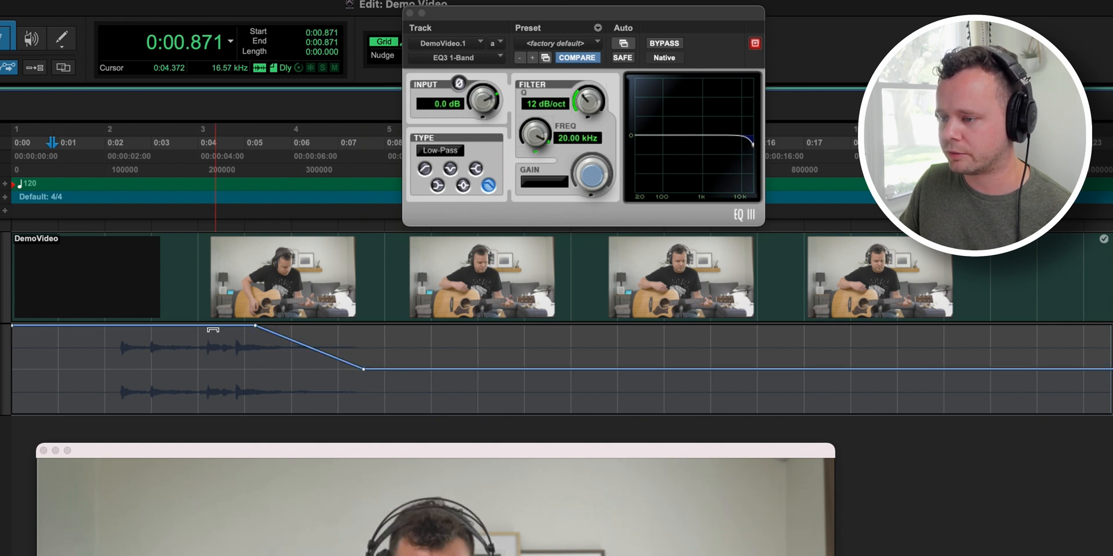
{"action": "left_click", "coordinate": [133, 358]}
{"action": "key", "text": "space"}
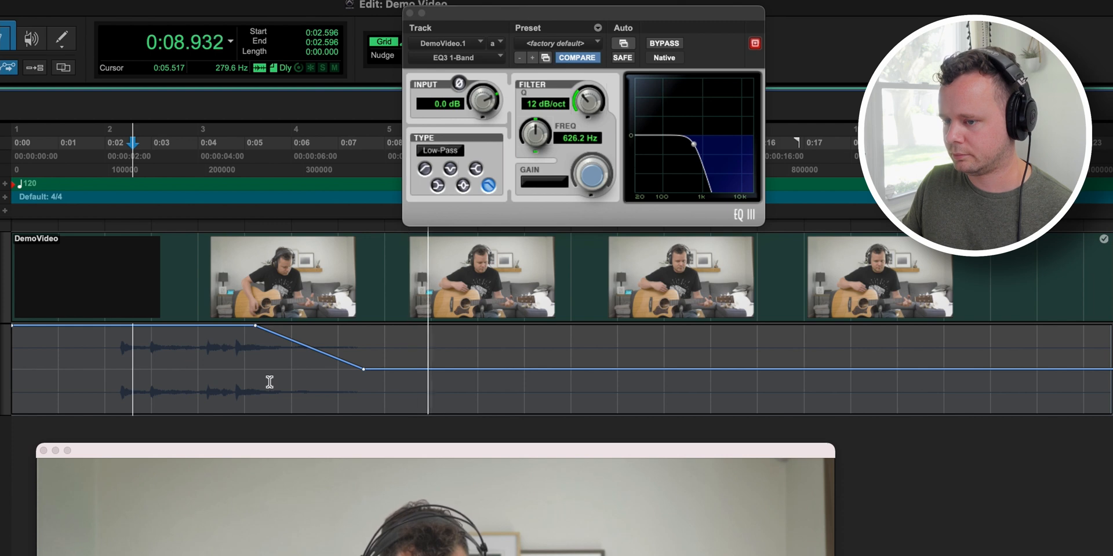
{"action": "key", "text": "space"}
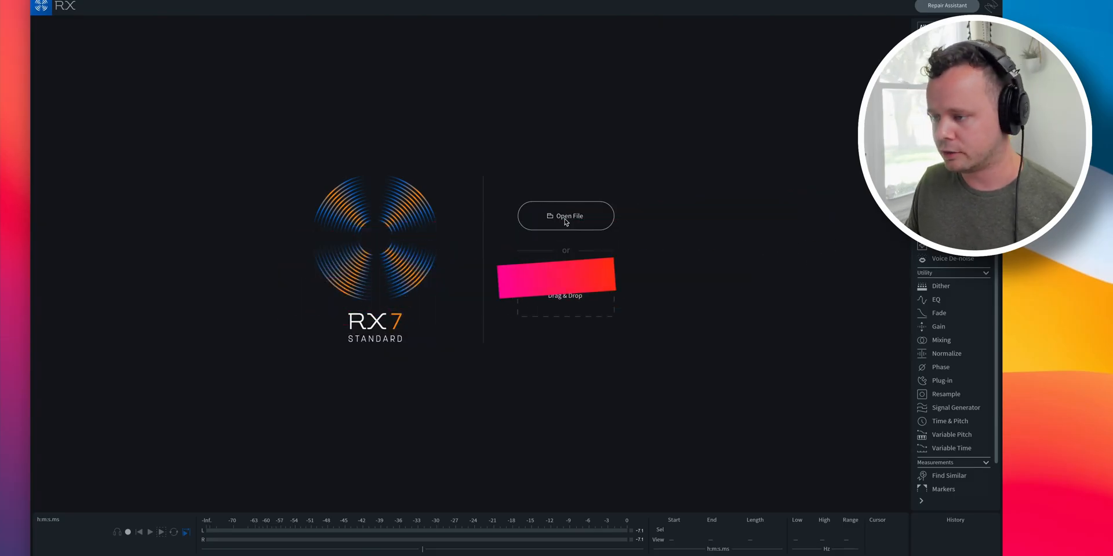
Switch to RX 7, open DemoVideo.mp4 from the DEMO folder, and briefly overlay the waveform before returning to the spectrogram alone.
{"action": "left_click", "coordinate": [560, 212]}
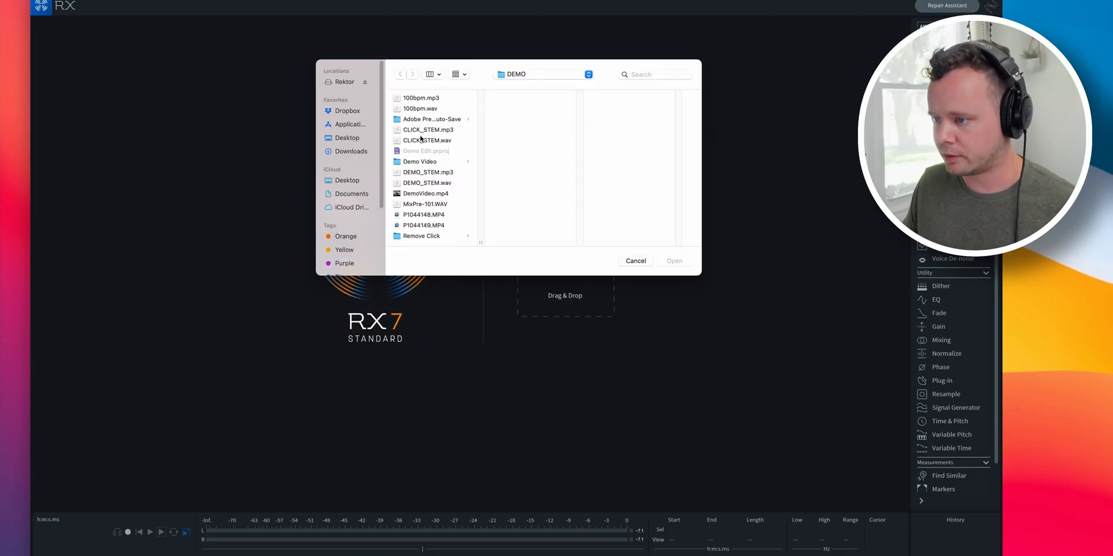
{"action": "left_click", "coordinate": [436, 193]}
{"action": "double_click", "coordinate": [436, 193]}
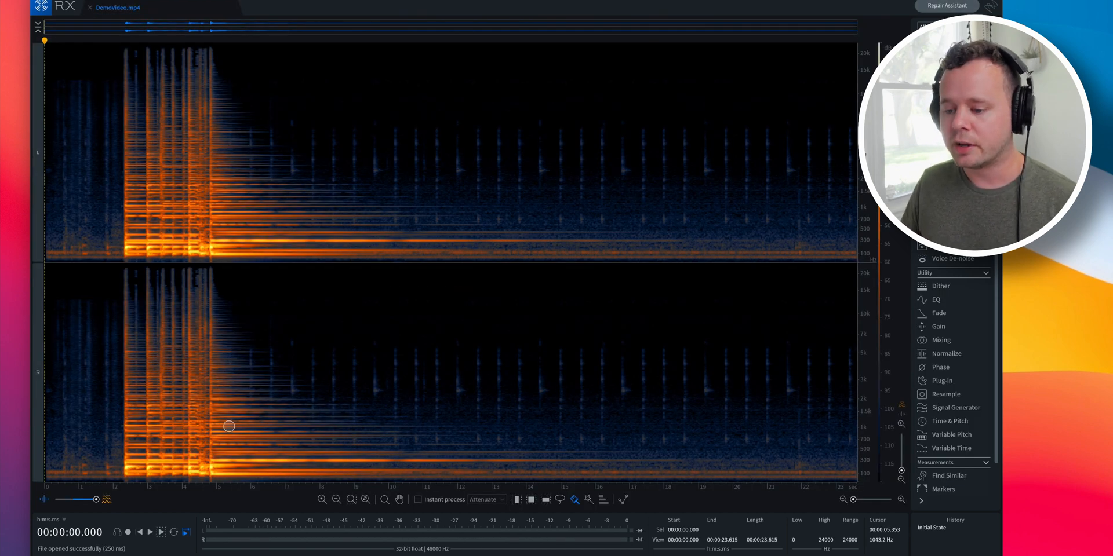
{"action": "mouse_move", "coordinate": [96, 502]}
{"action": "left_mouse_down"}
{"action": "mouse_move", "coordinate": [54, 502]}
{"action": "mouse_move", "coordinate": [87, 501]}
{"action": "left_mouse_up"}
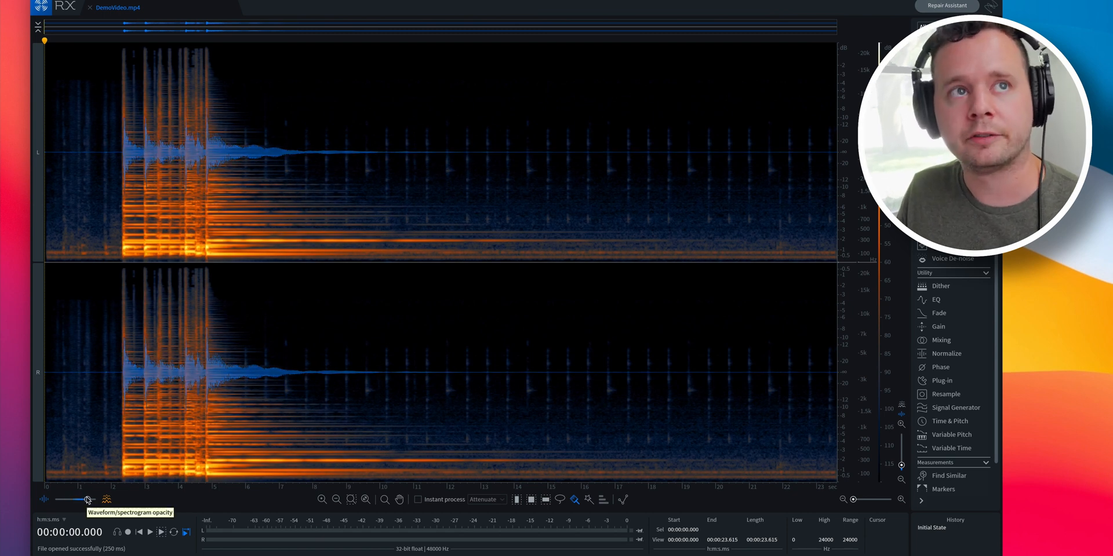
{"action": "left_click_drag", "start_coordinate": [87, 500], "coordinate": [105, 499]}
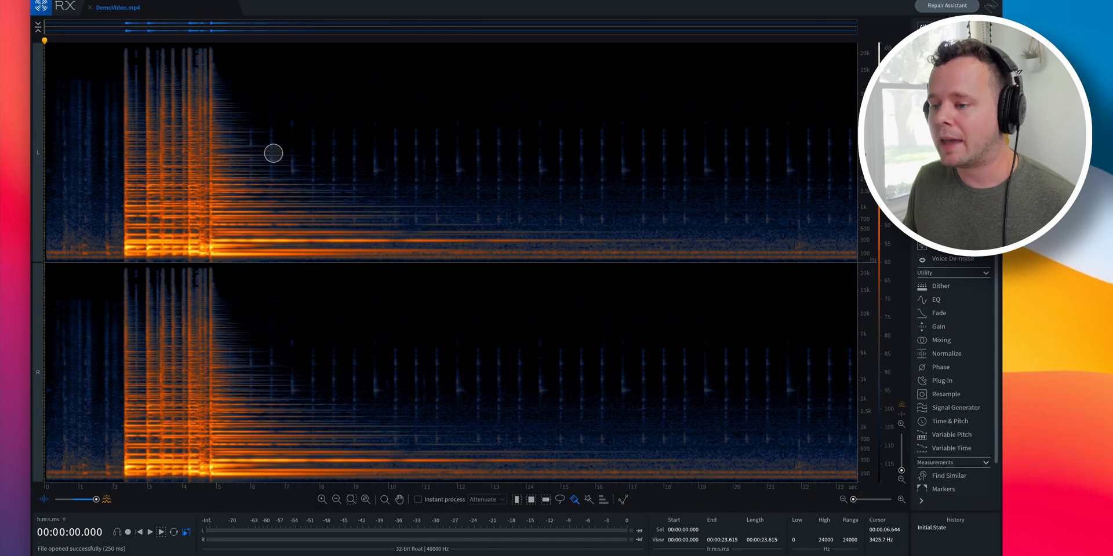
Brush-select the metronome click marks in the spectrogram between about 7.2 s and 10.9 s.
{"action": "scroll", "coordinate": [273, 152], "scroll_direction": "up", "scroll_amount": 5}
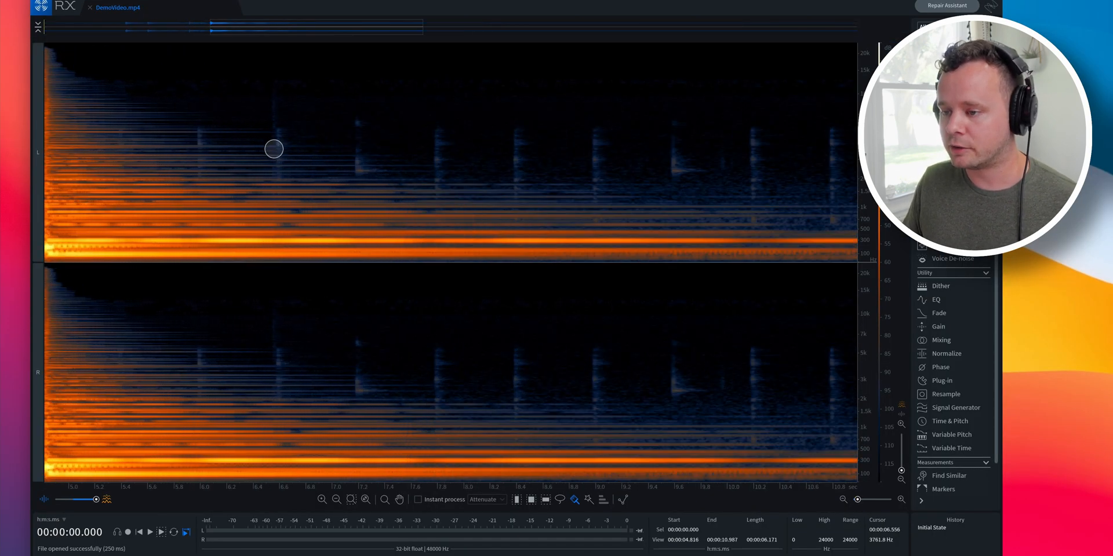
{"action": "left_click", "coordinate": [356, 172]}
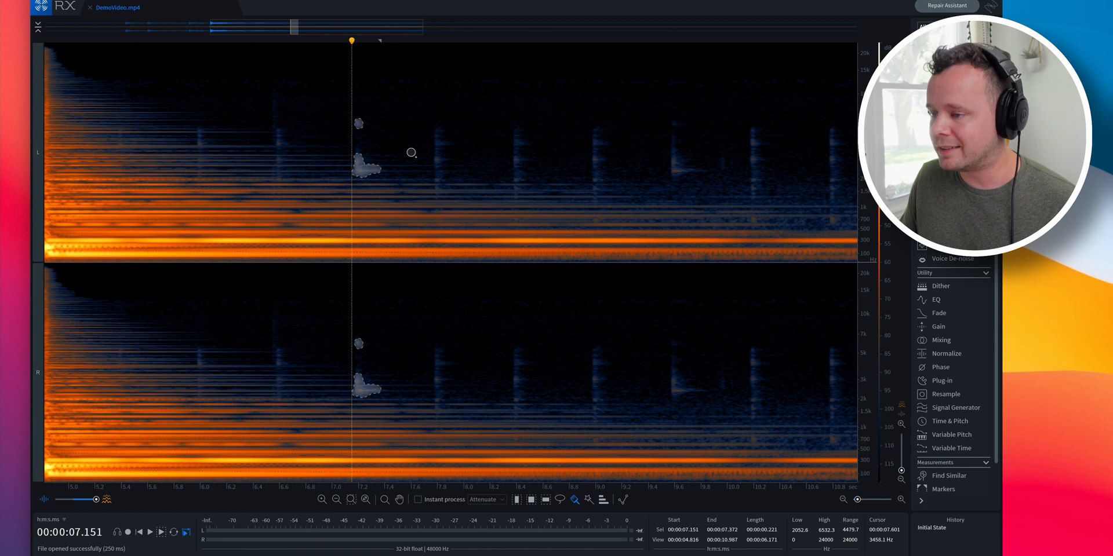
{"action": "mouse_move", "coordinate": [436, 139]}
{"action": "left_mouse_down"}
{"action": "mouse_move", "coordinate": [438, 129]}
{"action": "mouse_move", "coordinate": [439, 150]}
{"action": "mouse_move", "coordinate": [449, 143]}
{"action": "mouse_move", "coordinate": [443, 180]}
{"action": "left_mouse_up"}
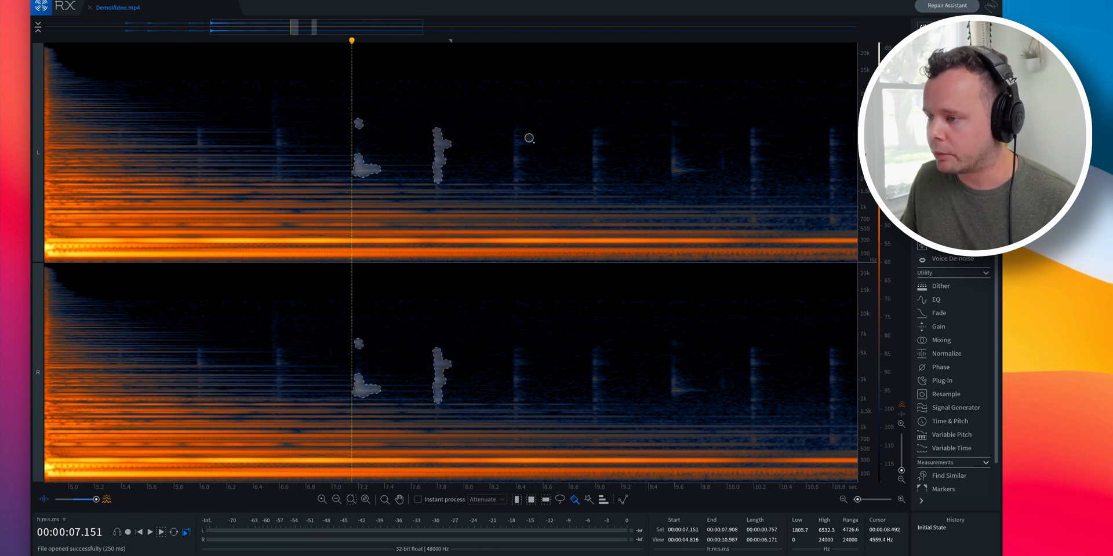
{"action": "left_click_drag", "start_coordinate": [520, 132], "coordinate": [518, 140]}
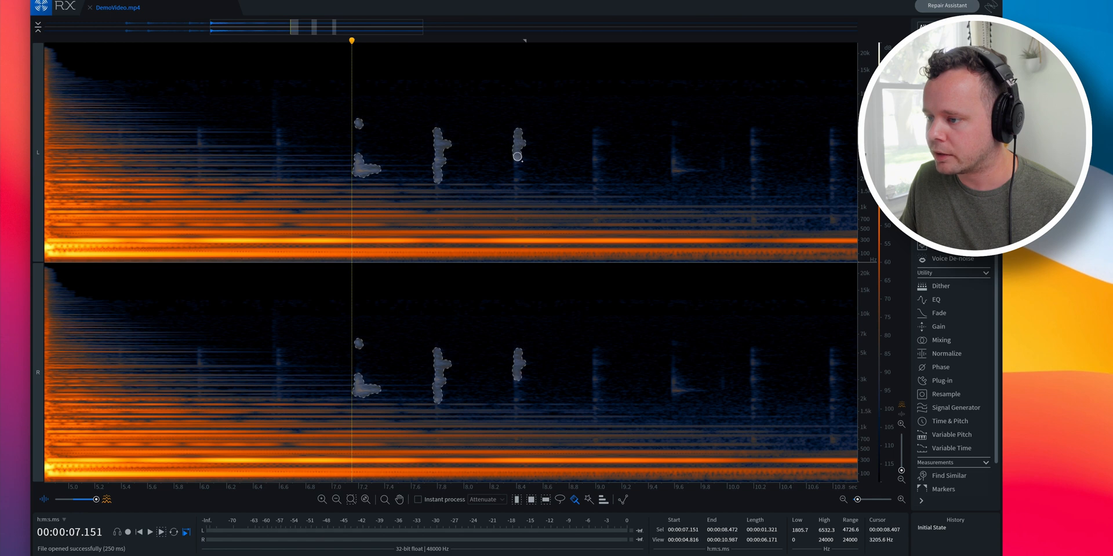
{"action": "left_click_drag", "start_coordinate": [595, 134], "coordinate": [596, 194]}
{"action": "left_click_drag", "start_coordinate": [676, 124], "coordinate": [697, 171]}
{"action": "left_click_drag", "start_coordinate": [752, 132], "coordinate": [754, 197]}
{"action": "left_click_drag", "start_coordinate": [831, 132], "coordinate": [834, 190]}
{"action": "left_click", "coordinate": [835, 221], "text": "shift"}
Add the clicks between about 11 s and 12.7 s and those near 6 s and 6.6 s, and silence the whole selection.
{"action": "scroll", "coordinate": [558, 178], "scroll_direction": "down", "scroll_amount": 3}
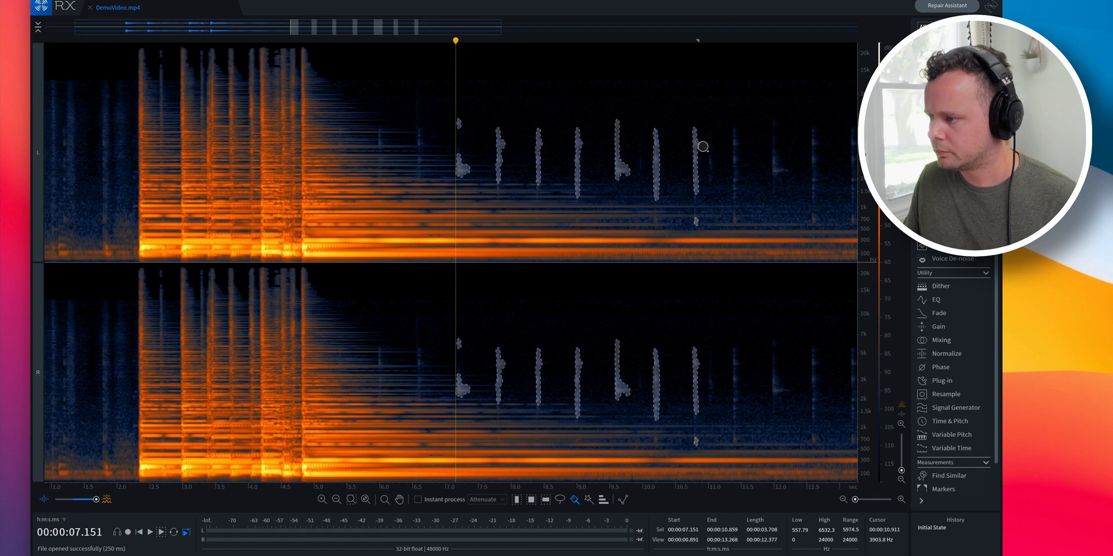
{"action": "left_click_drag", "start_coordinate": [735, 132], "coordinate": [736, 189]}
{"action": "left_click_drag", "start_coordinate": [775, 151], "coordinate": [782, 172]}
{"action": "left_click_drag", "start_coordinate": [815, 133], "coordinate": [815, 191]}
{"action": "left_click", "coordinate": [813, 219], "text": "shift"}
{"action": "left_click_drag", "start_coordinate": [421, 135], "coordinate": [421, 143]}
{"action": "left_click", "coordinate": [380, 140], "text": "shift"}
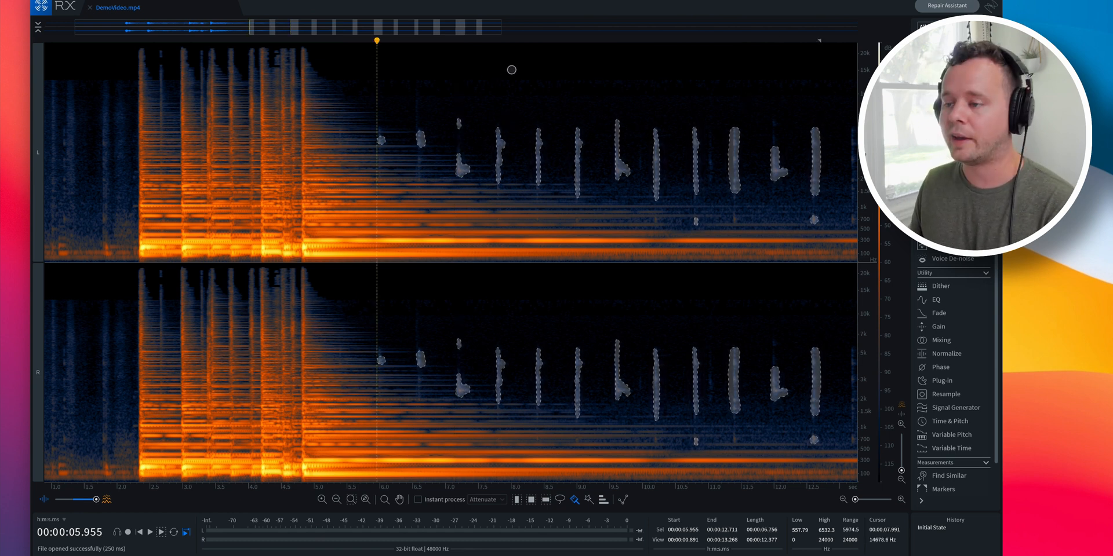
{"action": "key", "text": "BackSpace"}
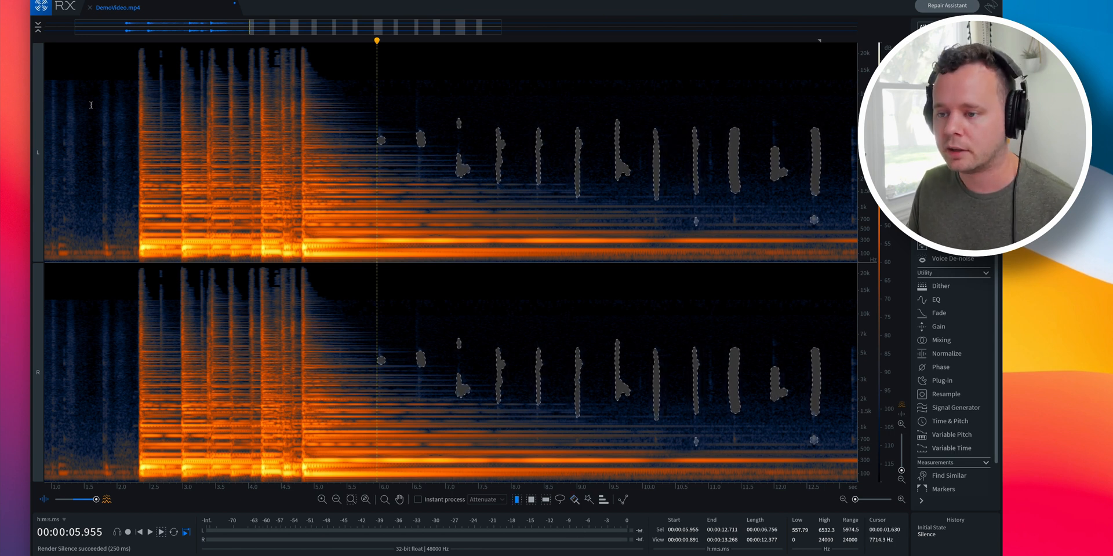
Clear the selection and play the cleaned audio from about 1.36 s to check the click removal.
{"action": "left_click", "coordinate": [91, 105]}
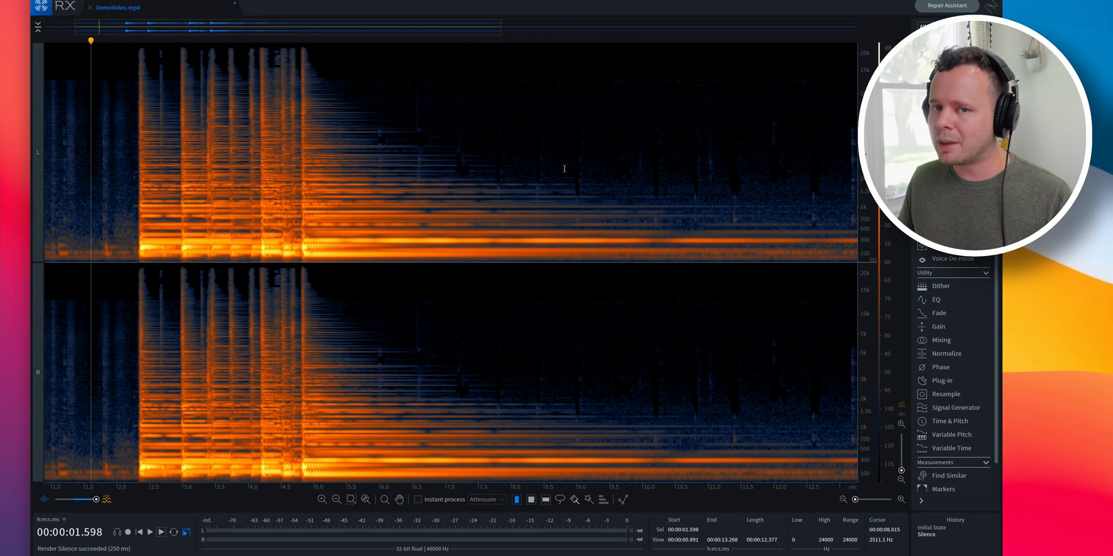
{"action": "left_click", "coordinate": [74, 116]}
{"action": "key", "text": "space"}
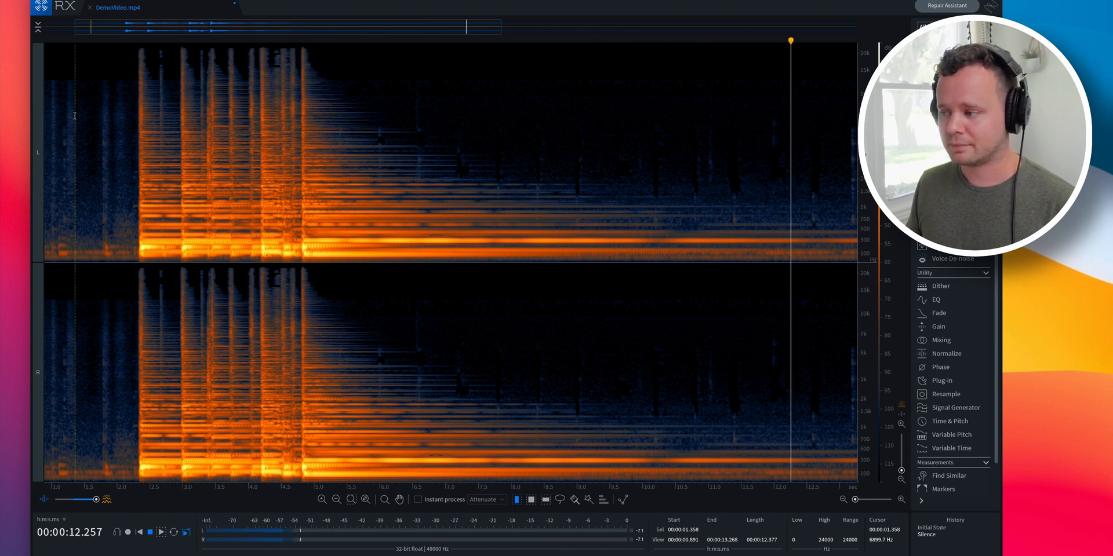
{"action": "key", "text": "space"}
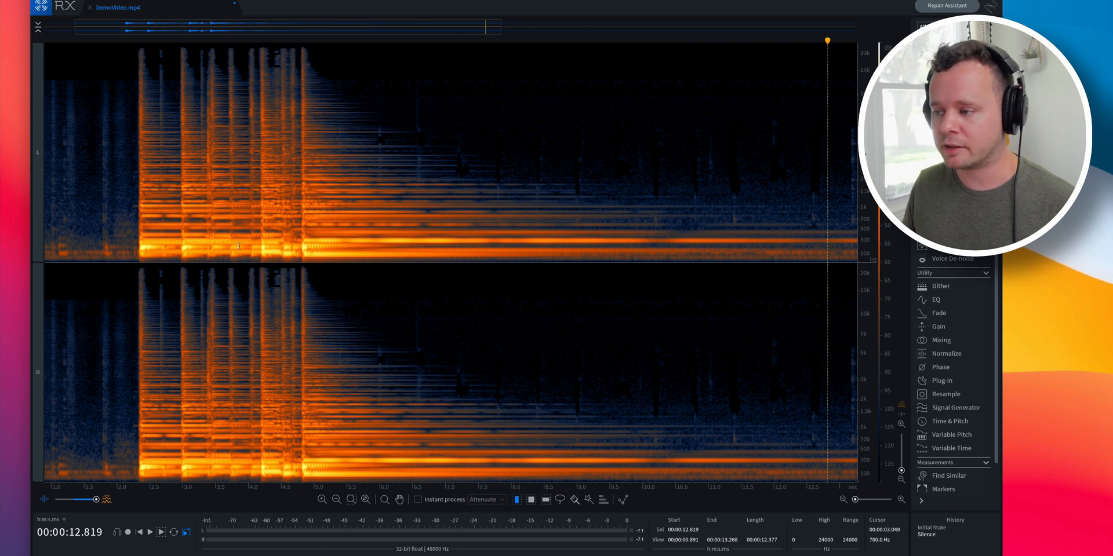
{"action": "scroll", "coordinate": [342, 245], "scroll_direction": "down", "scroll_amount": 4}
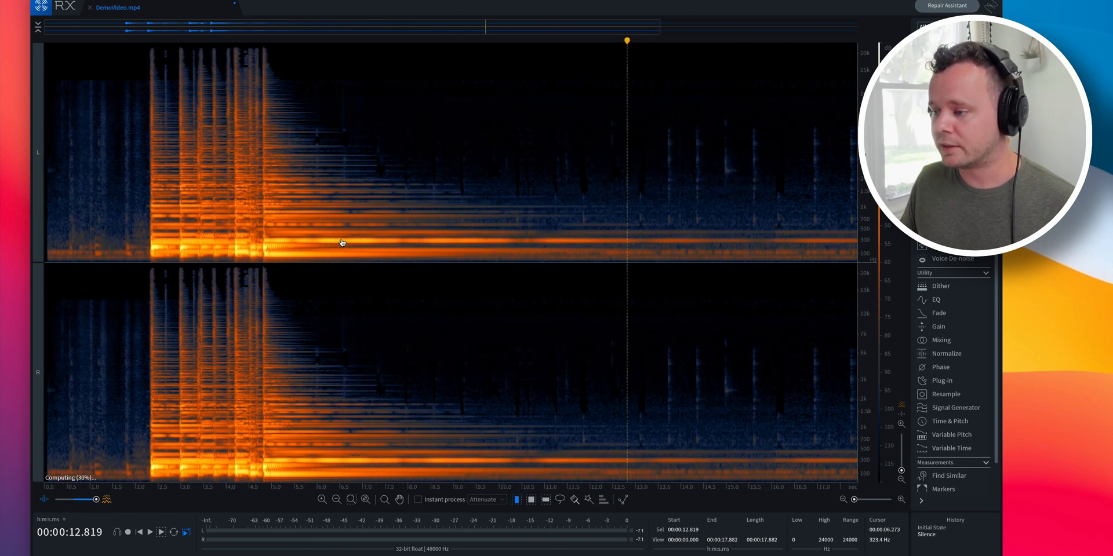
{"action": "scroll", "coordinate": [341, 242], "scroll_direction": "down", "scroll_amount": 3}
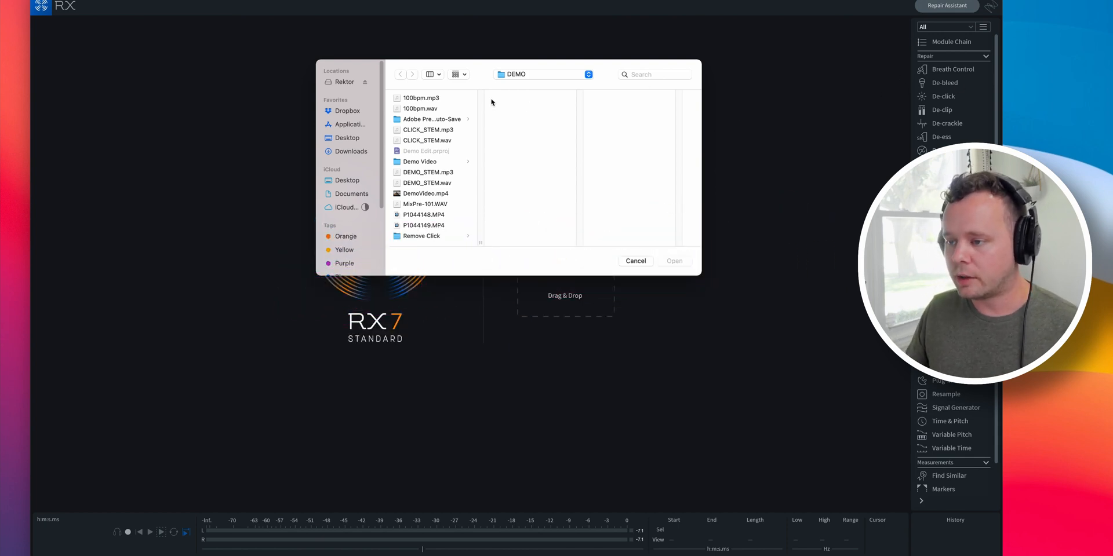
Open DEMO_STEM.wav and CLICK_STEM.wav together from the DEMO folder.
{"action": "left_click", "coordinate": [427, 182]}
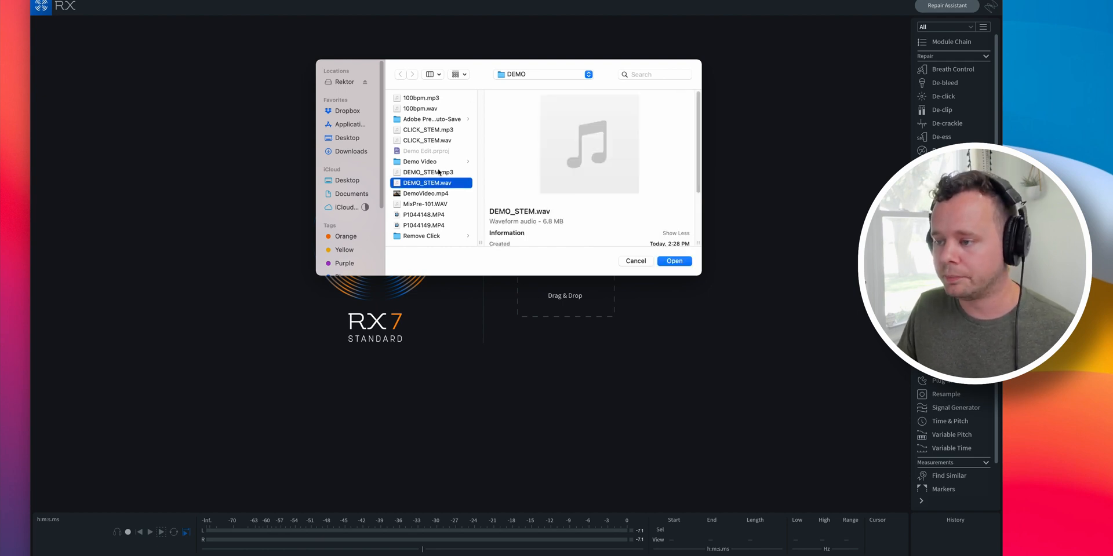
{"action": "left_click", "coordinate": [442, 141], "text": "super"}
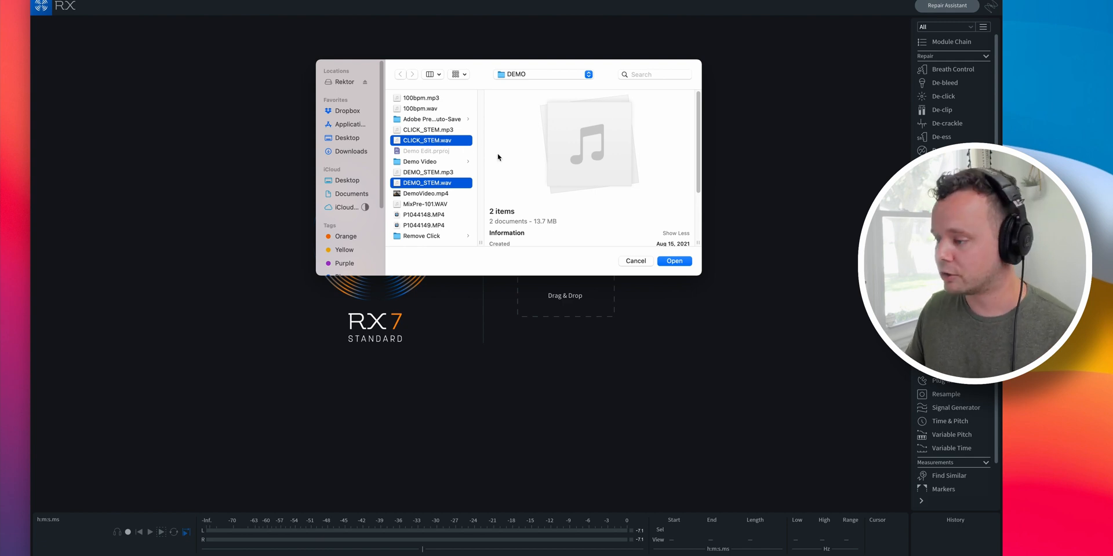
{"action": "left_click", "coordinate": [673, 261]}
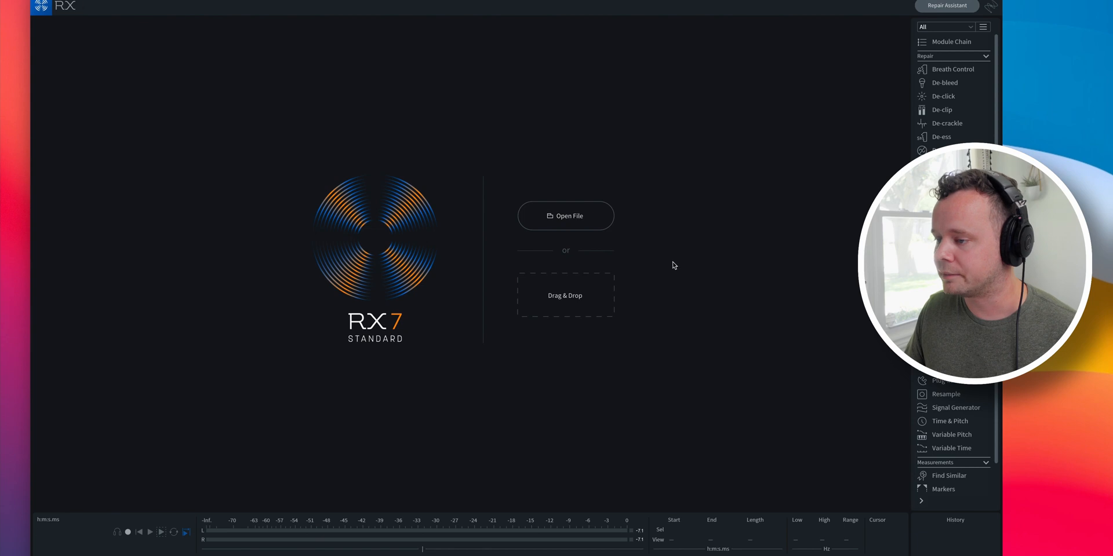
Compare the spectrograms of DEMO_STEM.wav and CLICK_STEM.wav, and return to DEMO_STEM.wav to examine the click bleed after the guitar hits.
{"action": "left_click_drag", "start_coordinate": [283, 11], "coordinate": [124, 17]}
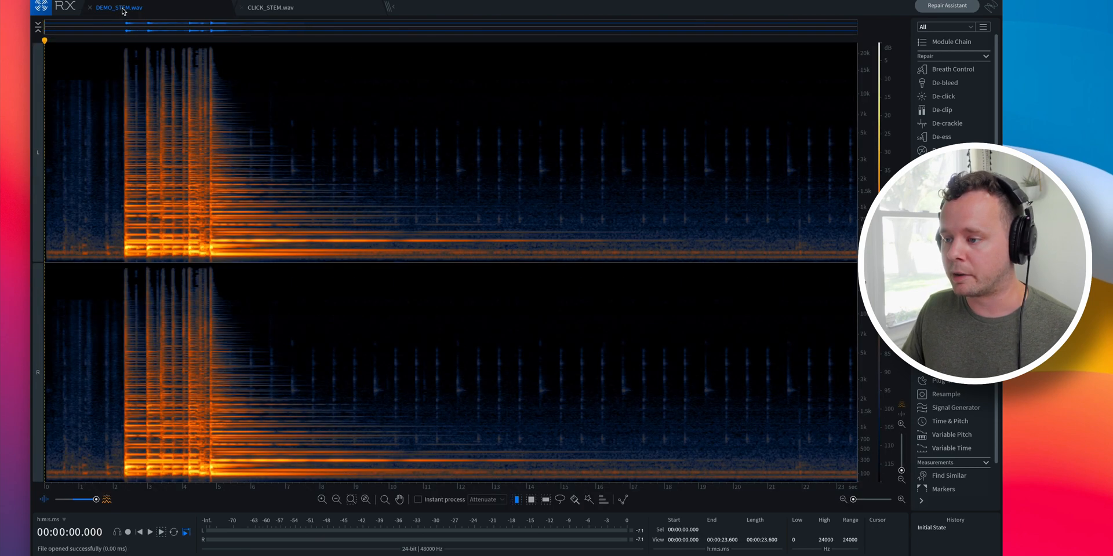
{"action": "left_click", "coordinate": [282, 10]}
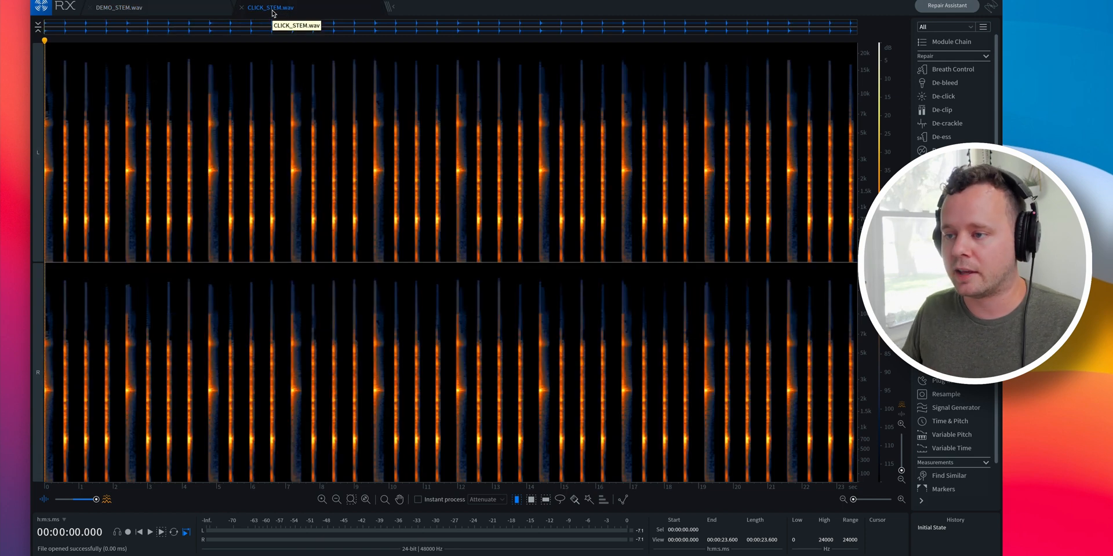
{"action": "left_click", "coordinate": [185, 9]}
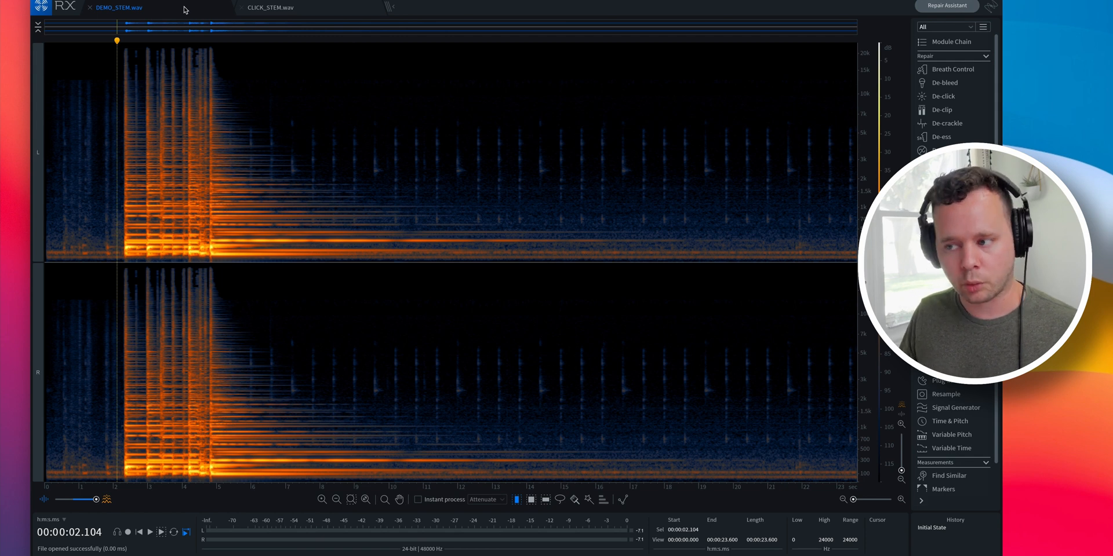
{"action": "left_click", "coordinate": [348, 69]}
{"action": "left_click_drag", "start_coordinate": [389, 145], "coordinate": [725, 155]}
{"action": "left_click", "coordinate": [380, 145]}
{"action": "left_click", "coordinate": [468, 137]}
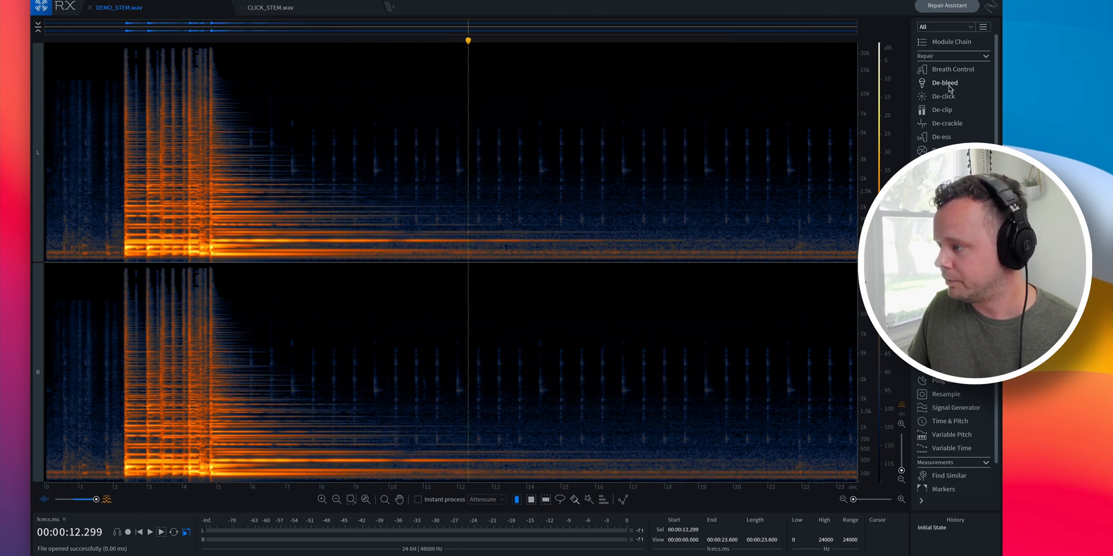
Set CLICK_STEM.wav as the De-bleed source for DEMO_STEM.wav and learn its bleed profile.
{"action": "left_click", "coordinate": [944, 83]}
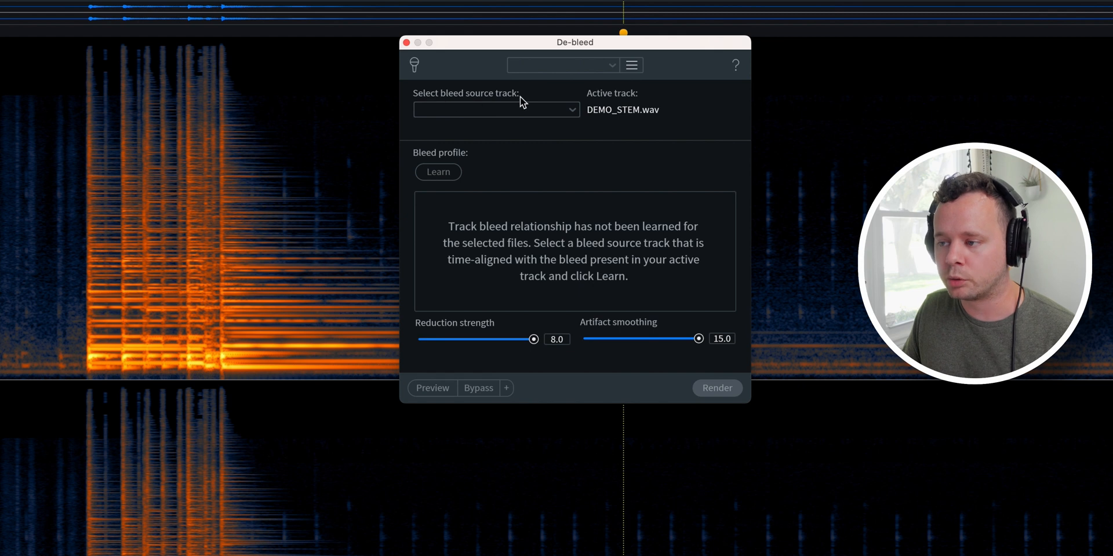
{"action": "left_click", "coordinate": [493, 111]}
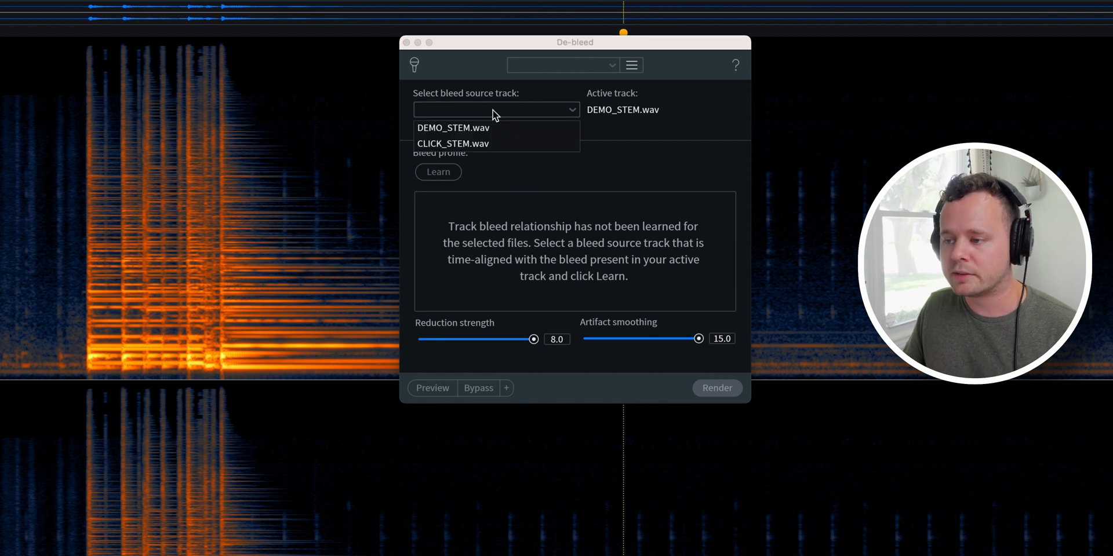
{"action": "left_click", "coordinate": [474, 138]}
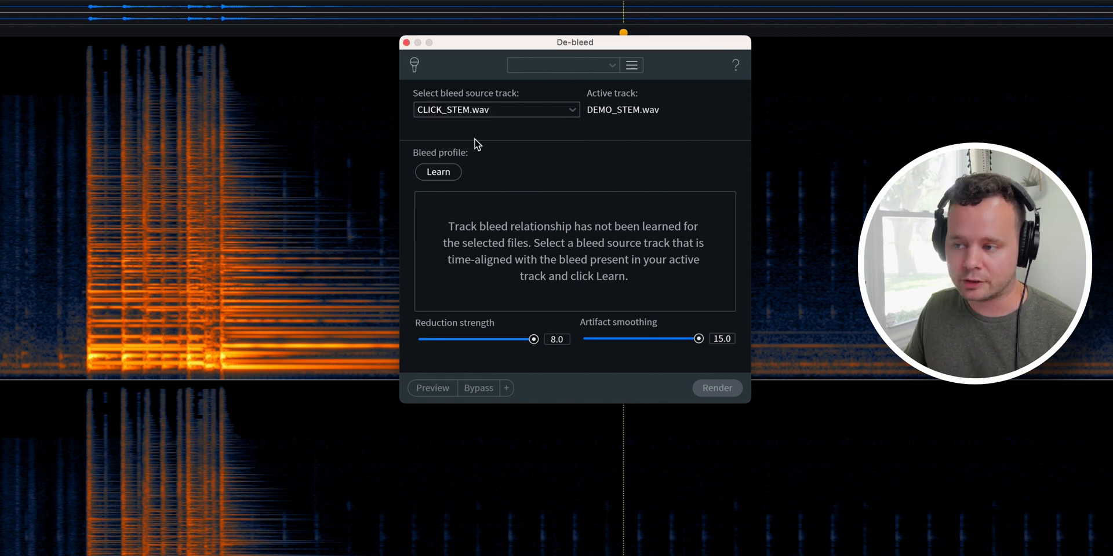
{"action": "left_click", "coordinate": [451, 174]}
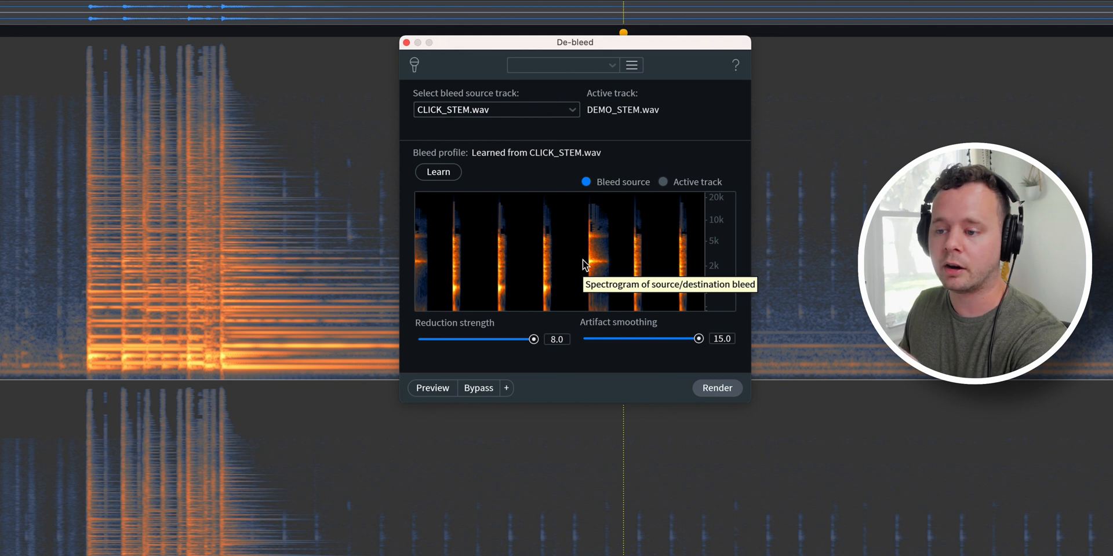
Try a De-bleed render with the existing settings, auditioning it from about 0.25 s, and undo the render.
{"action": "left_click", "coordinate": [718, 387]}
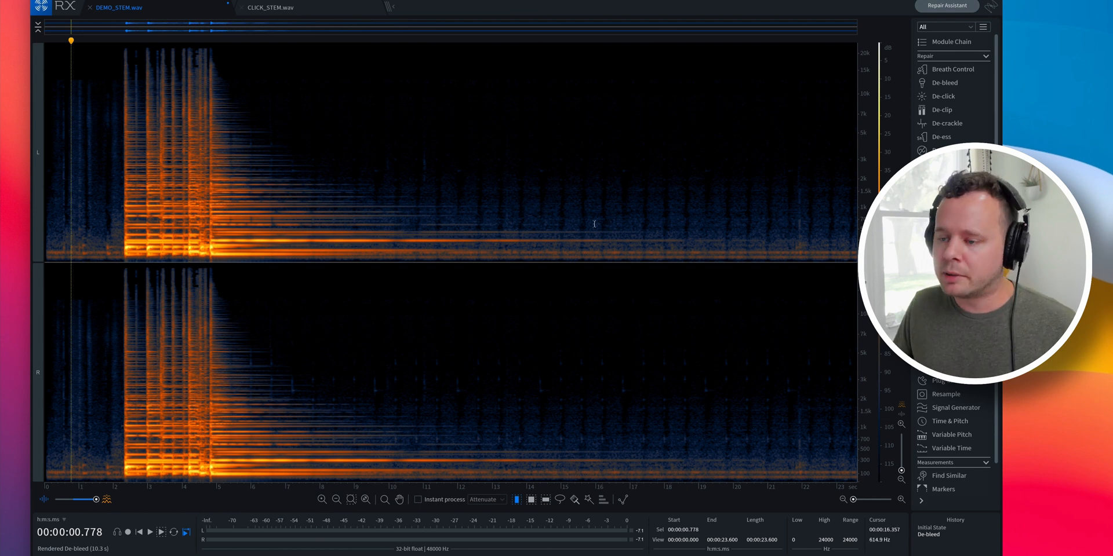
{"action": "left_click", "coordinate": [53, 136]}
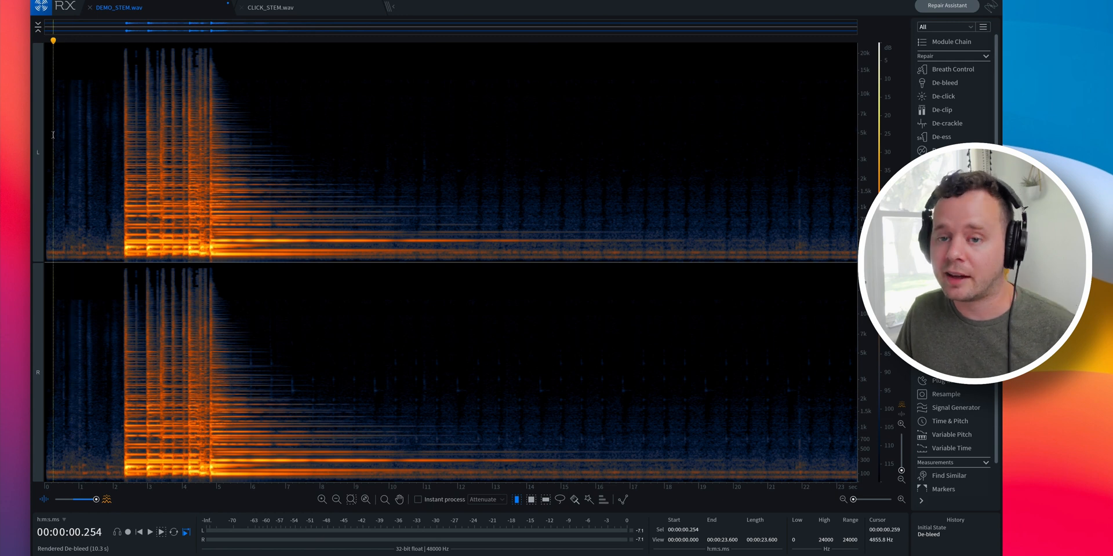
{"action": "key", "text": "space"}
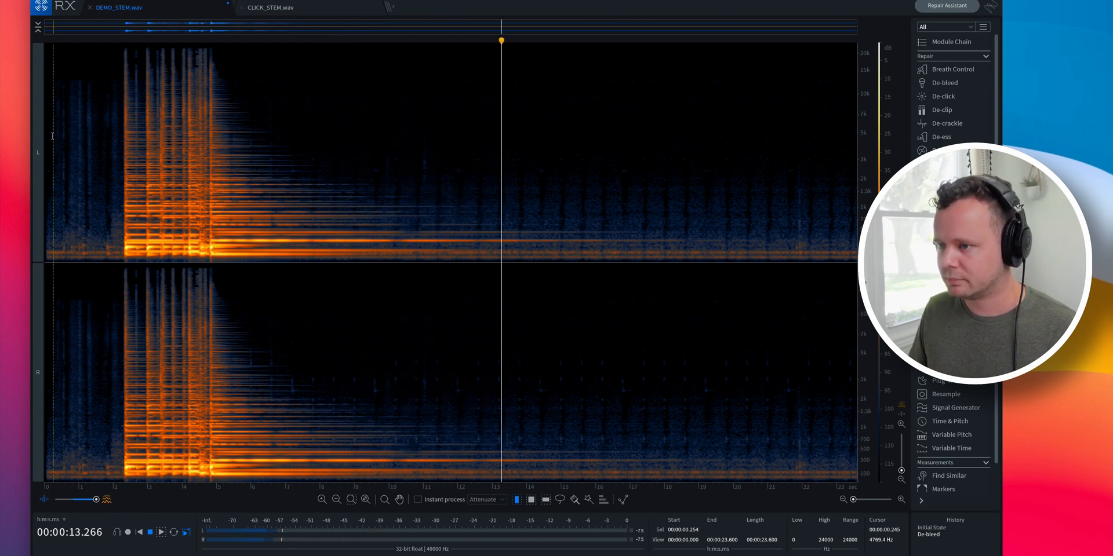
{"action": "key", "text": "space"}
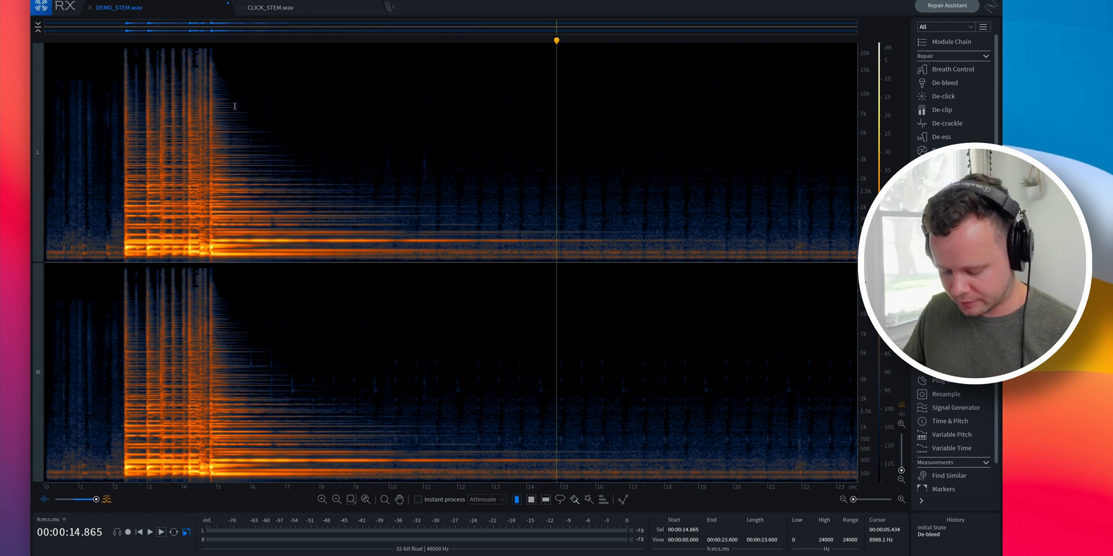
{"action": "key", "text": "super+z"}
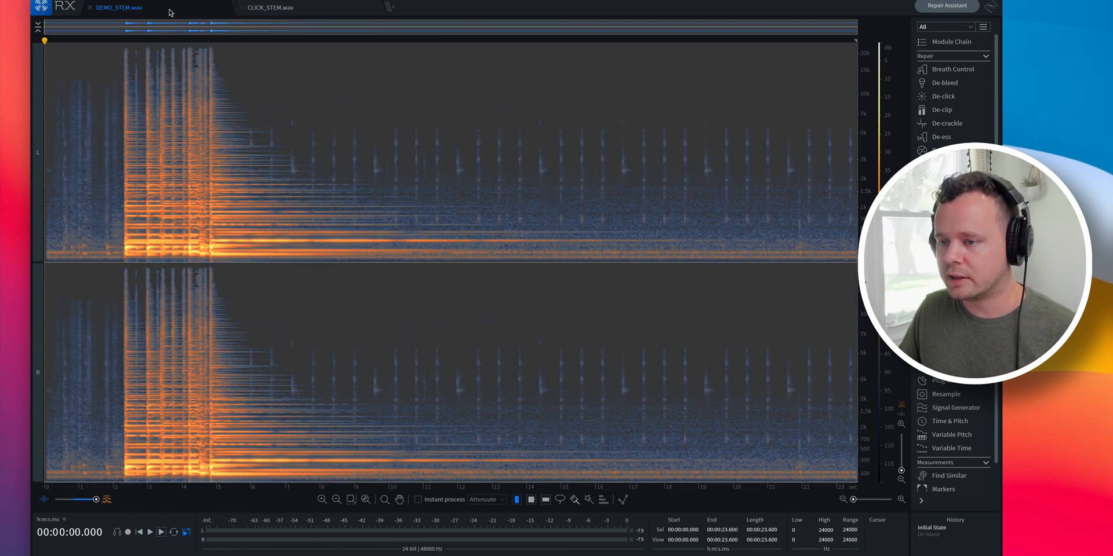
Render De-bleed on DEMO_STEM.wav with a reduction strength of 5.1 and play the result from 1 s.
{"action": "left_click", "coordinate": [944, 82]}
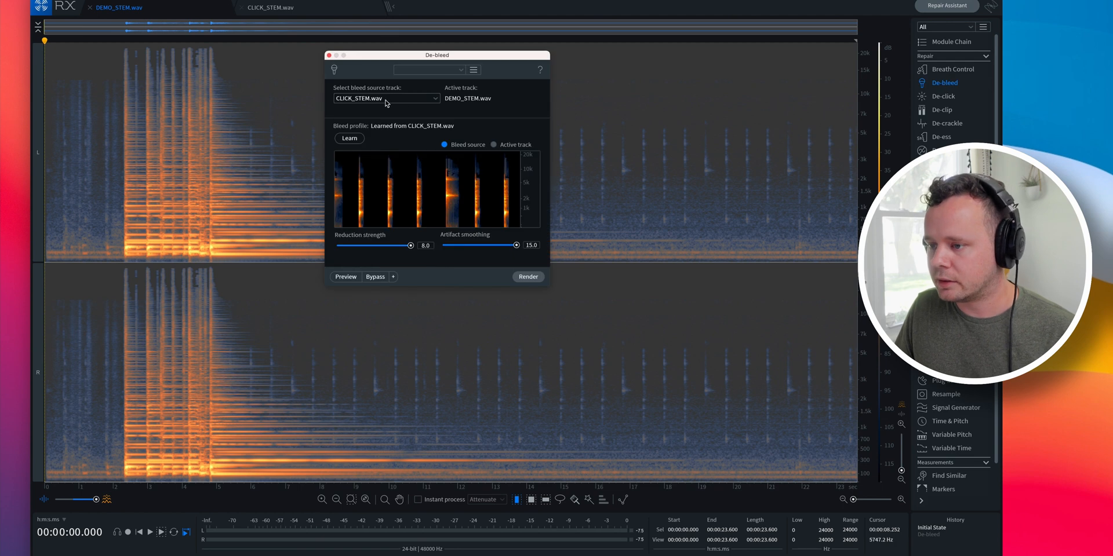
{"action": "left_click_drag", "start_coordinate": [412, 246], "coordinate": [394, 248]}
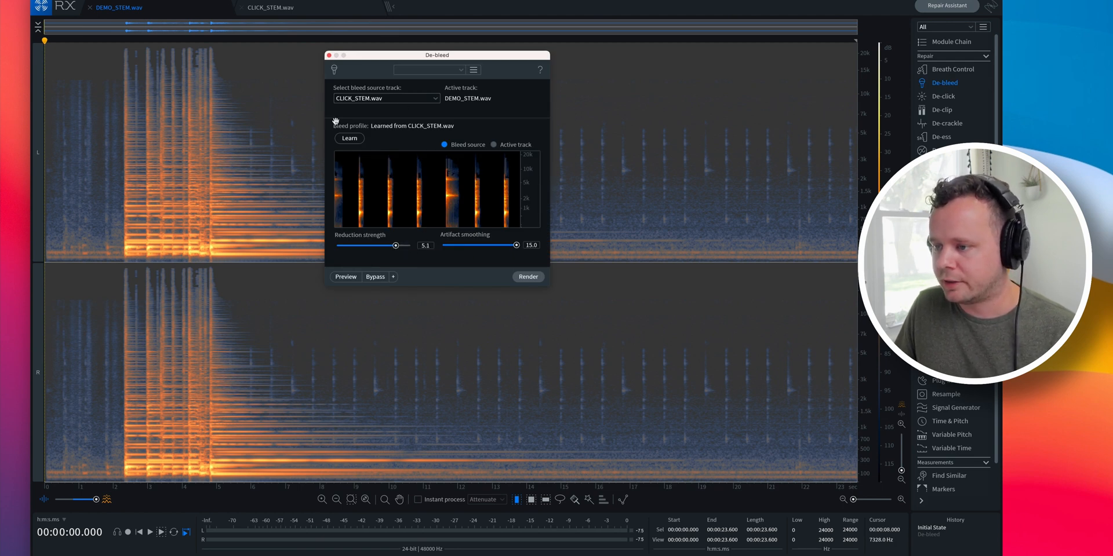
{"action": "left_click", "coordinate": [528, 277]}
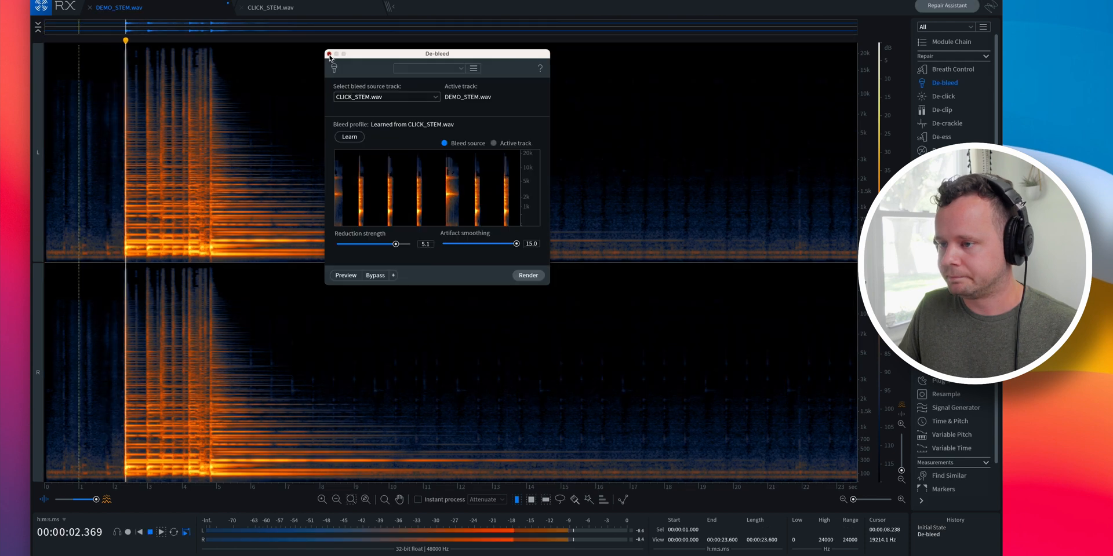
{"action": "left_click", "coordinate": [329, 55]}
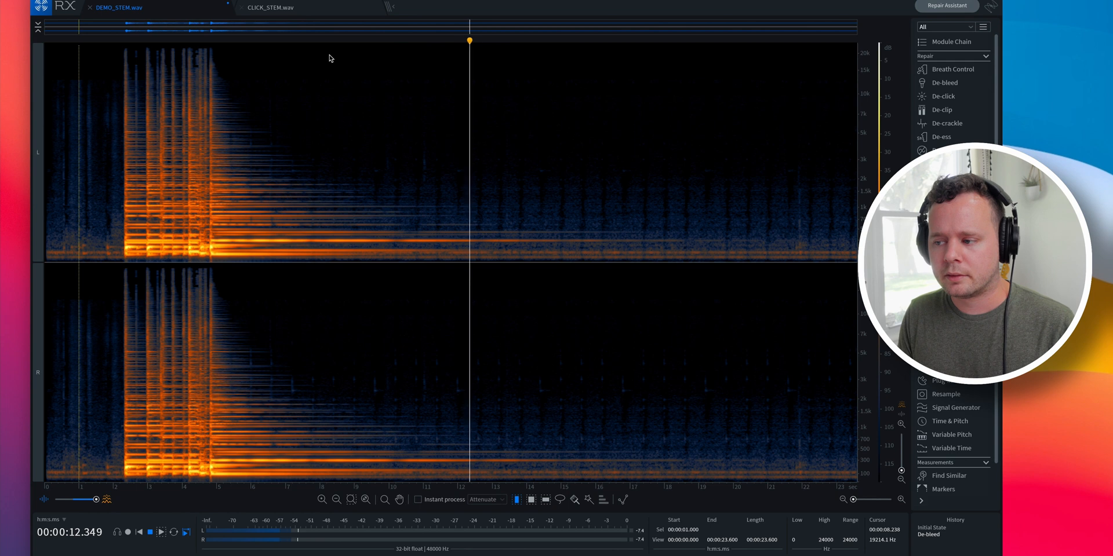
{"action": "left_click", "coordinate": [364, 115]}
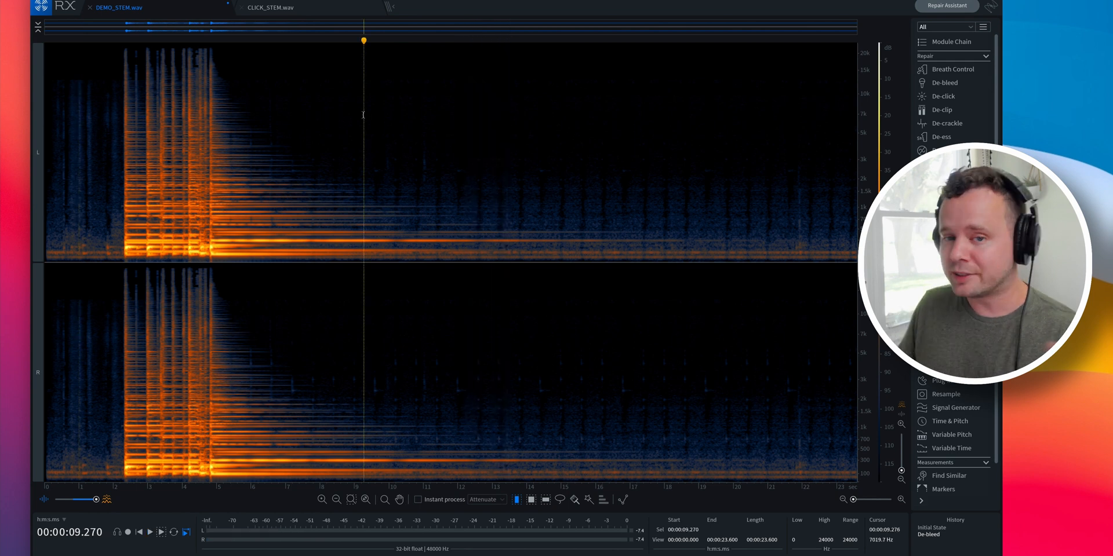
Reopen De-bleed to review the available bleed source tracks, and close it without rendering.
{"action": "left_click", "coordinate": [945, 83]}
{"action": "left_click", "coordinate": [341, 110]}
{"action": "left_click", "coordinate": [352, 118]}
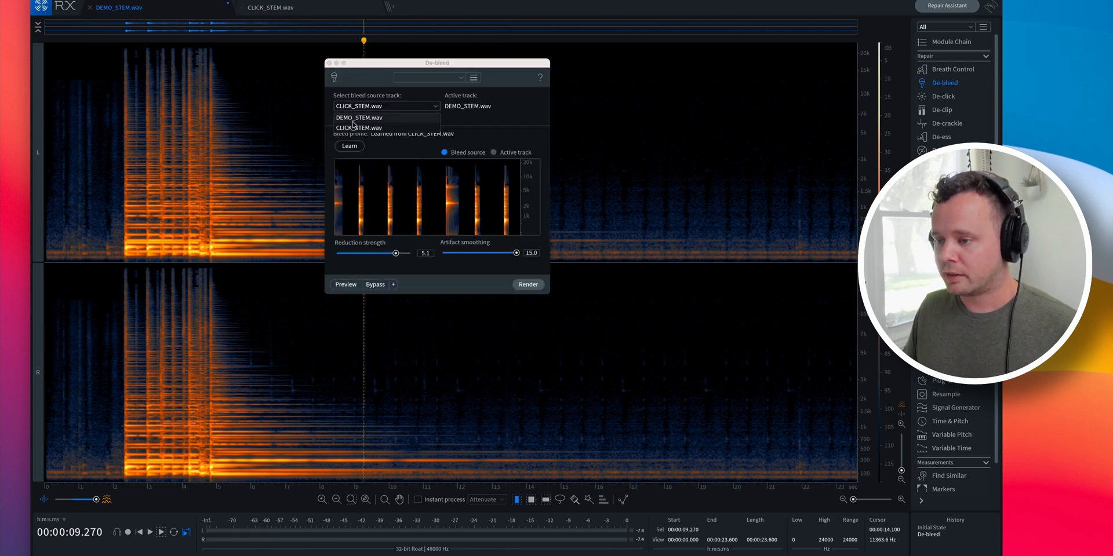
{"action": "left_click", "coordinate": [328, 63]}
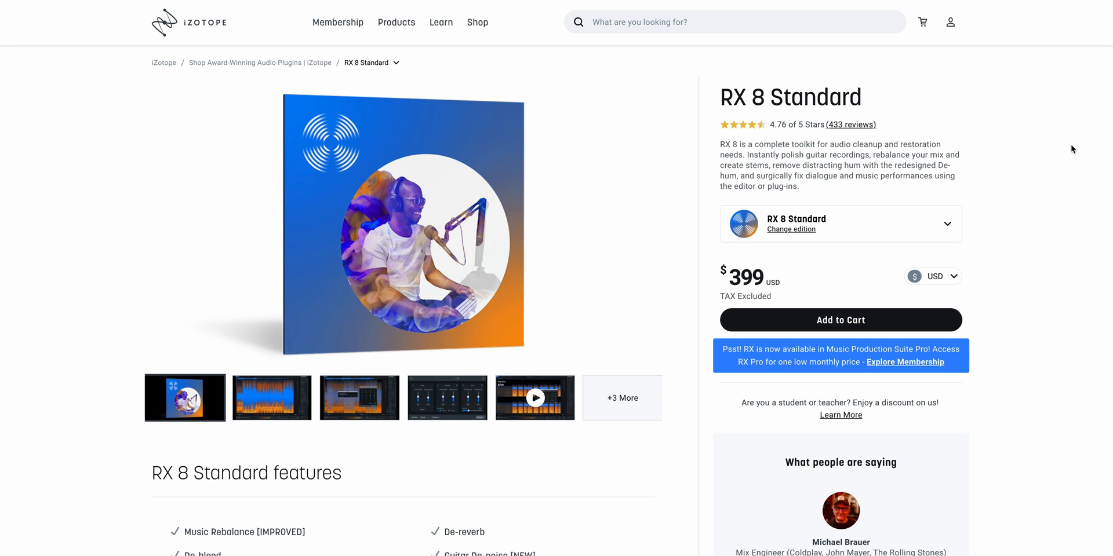
On the iZotope website's RX 8 Standard page, switch the edition to RX 8 Advanced and review its feature list.
{"action": "scroll", "coordinate": [1071, 149], "scroll_direction": "down", "scroll_amount": 1}
{"action": "scroll", "coordinate": [943, 229], "scroll_direction": "down", "scroll_amount": 3}
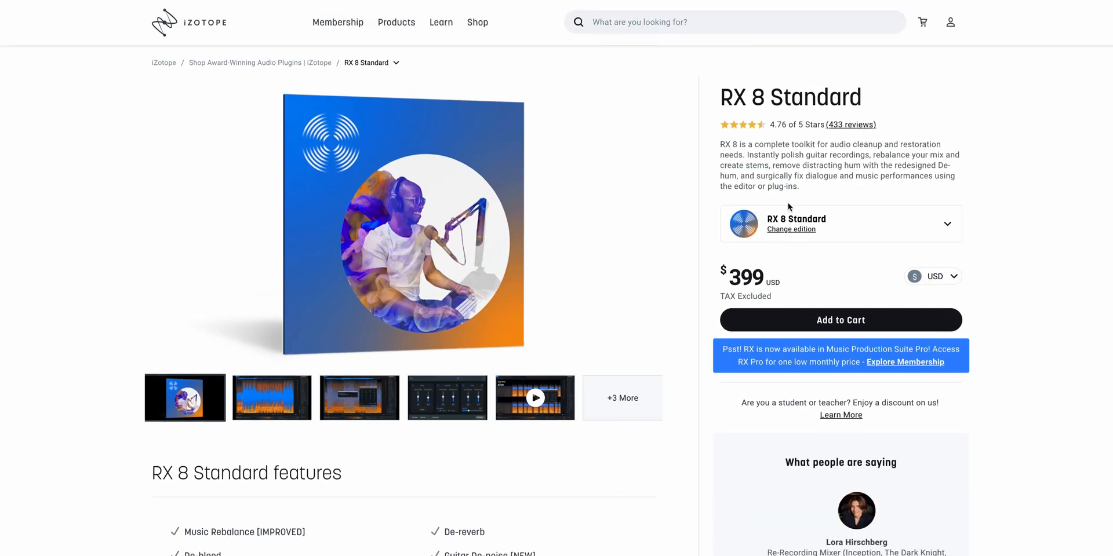
{"action": "left_click", "coordinate": [805, 218]}
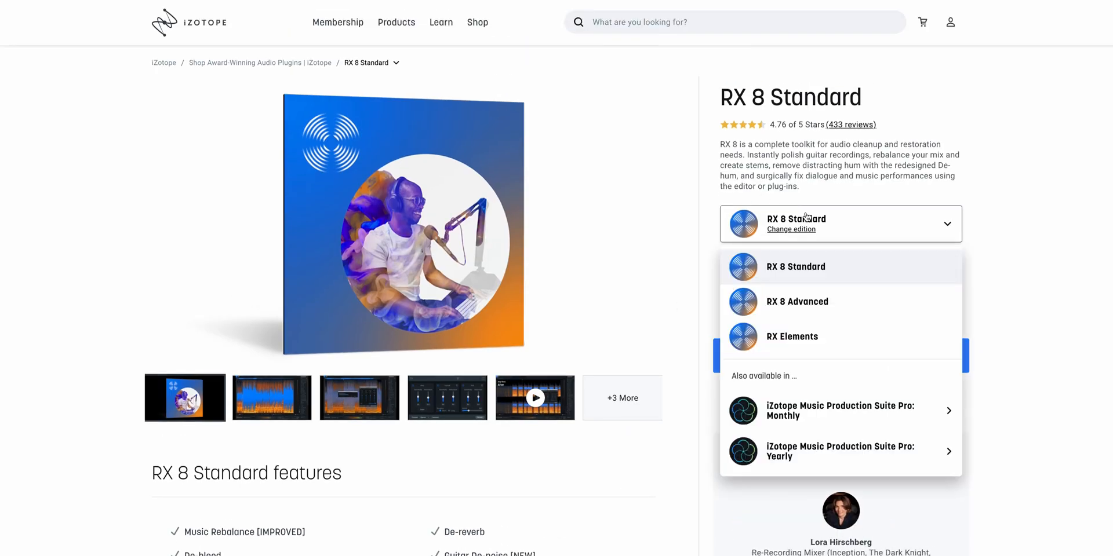
{"action": "left_click", "coordinate": [815, 303]}
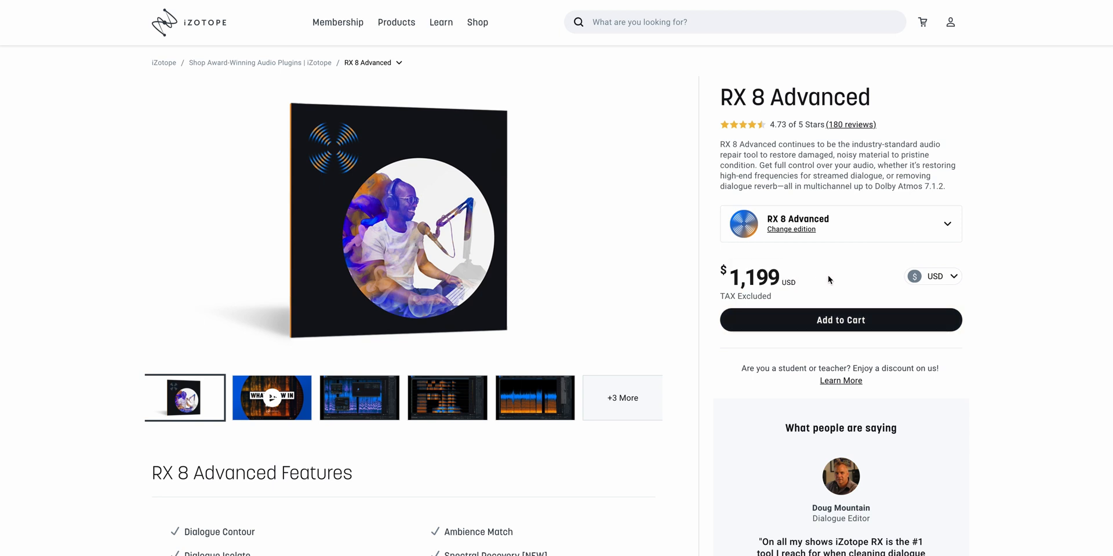
{"action": "scroll", "coordinate": [828, 278], "scroll_direction": "down", "scroll_amount": 6}
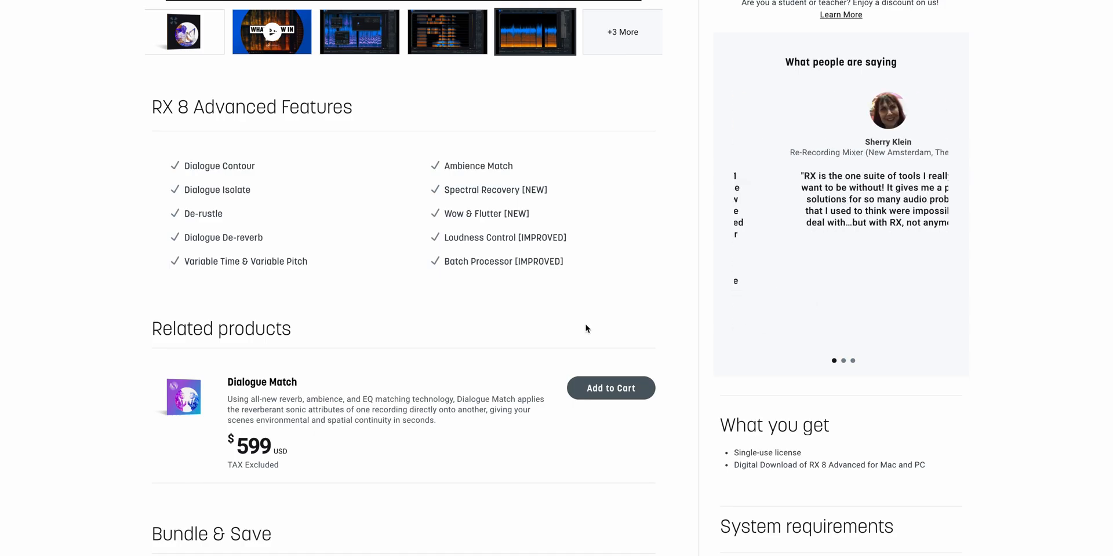